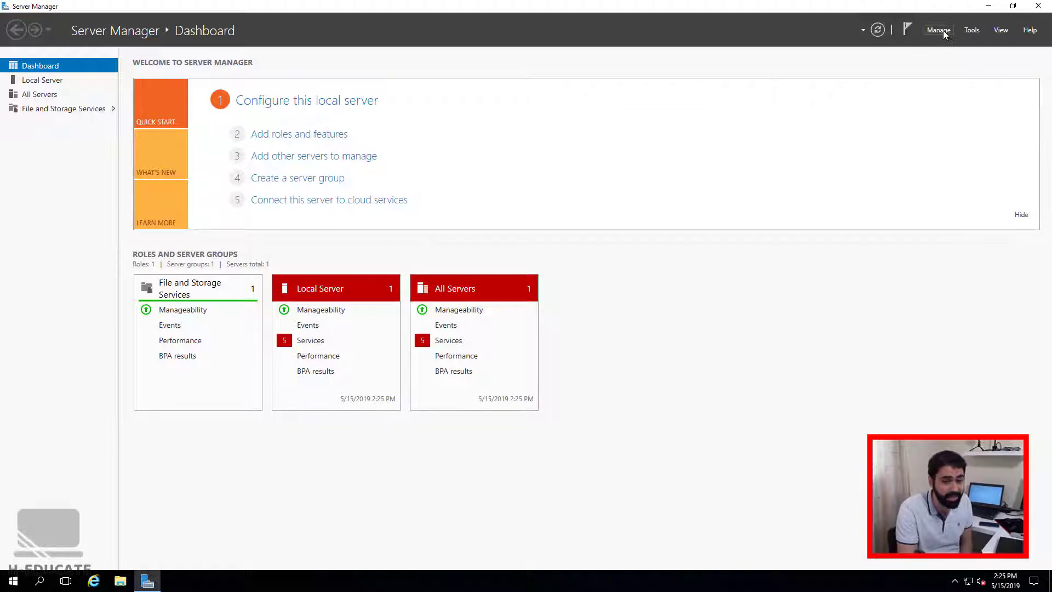
# Start the Add Roles and Features wizard, advance two pages, then cancel it.
pyautogui.click(941, 31)
pyautogui.click(946, 43)
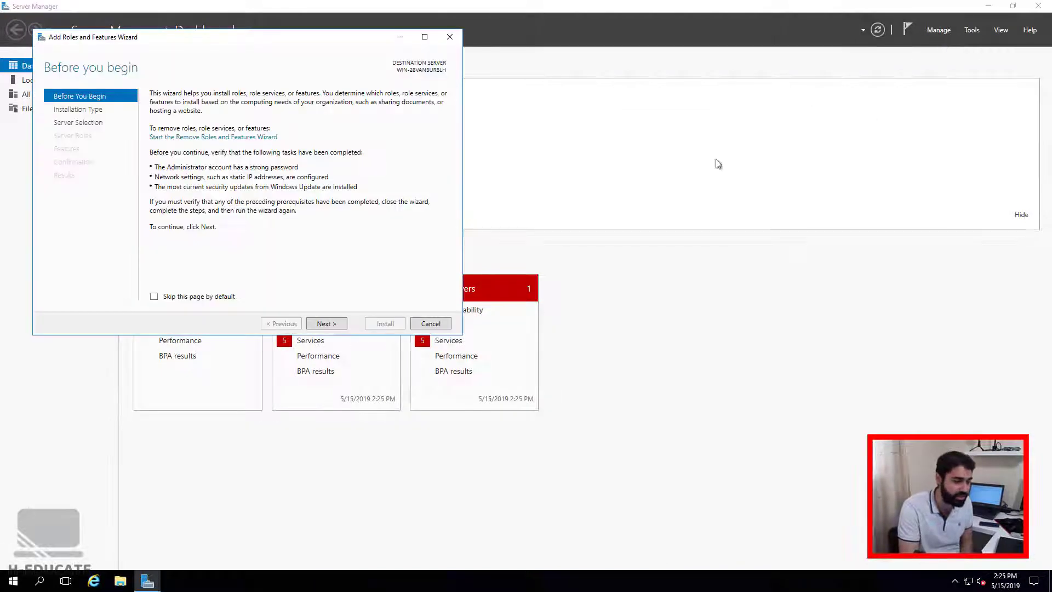
pyautogui.click(340, 325)
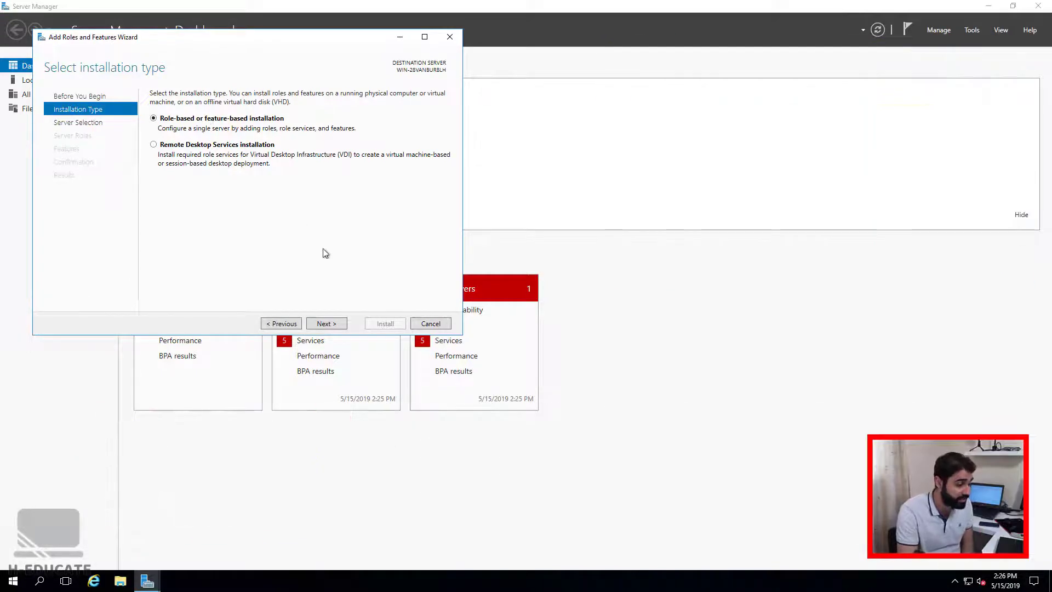
pyautogui.click(326, 324)
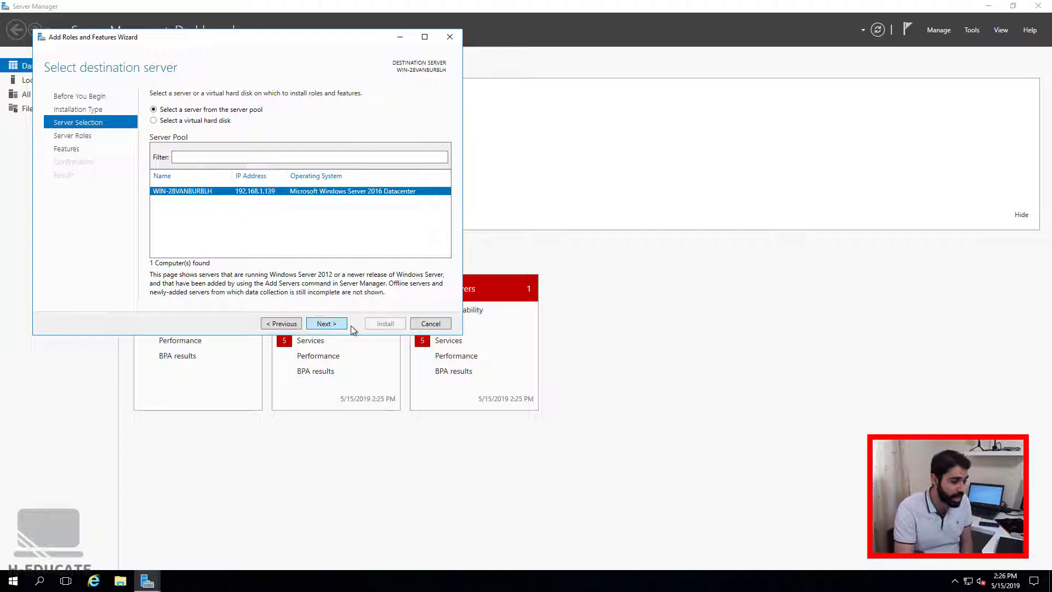
pyautogui.click(417, 324)
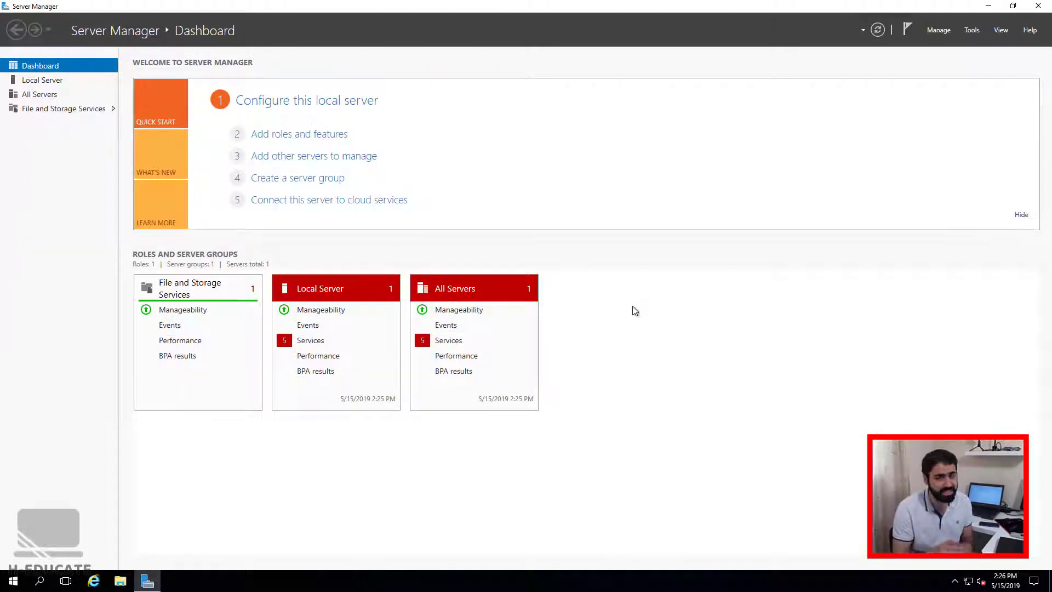
# Relaunch the wizard with role-based install on this server and select Remote Desktop Services.
pyautogui.click(935, 31)
pyautogui.click(939, 44)
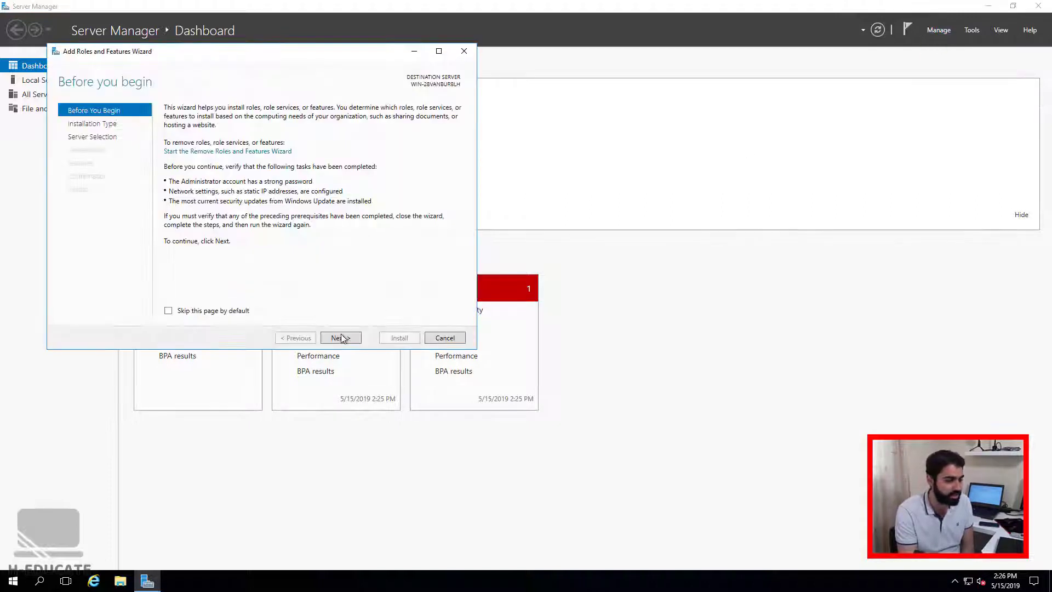
pyautogui.click(341, 337)
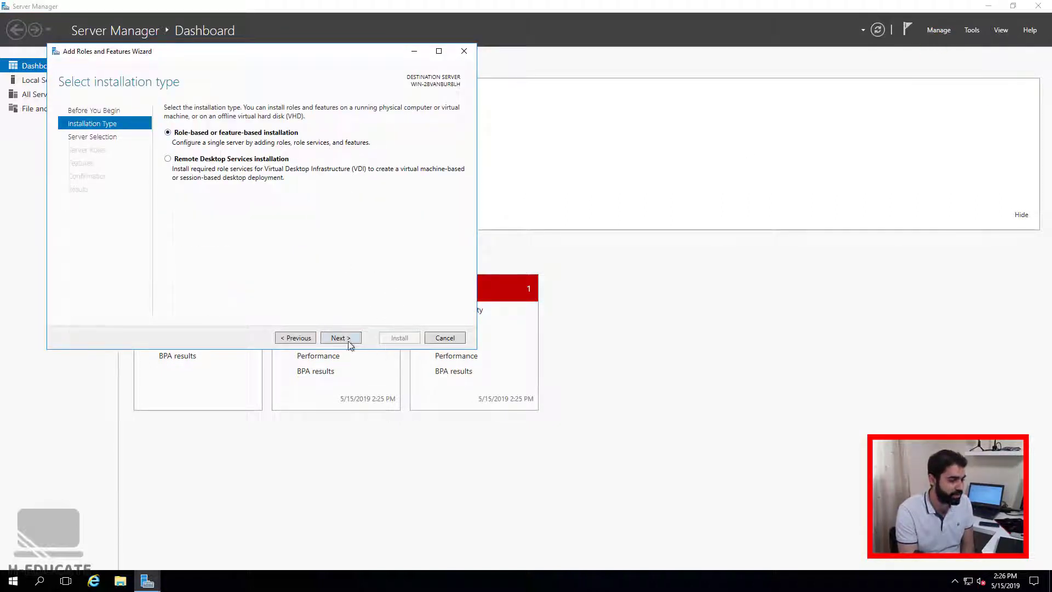
pyautogui.click(342, 339)
pyautogui.click(342, 338)
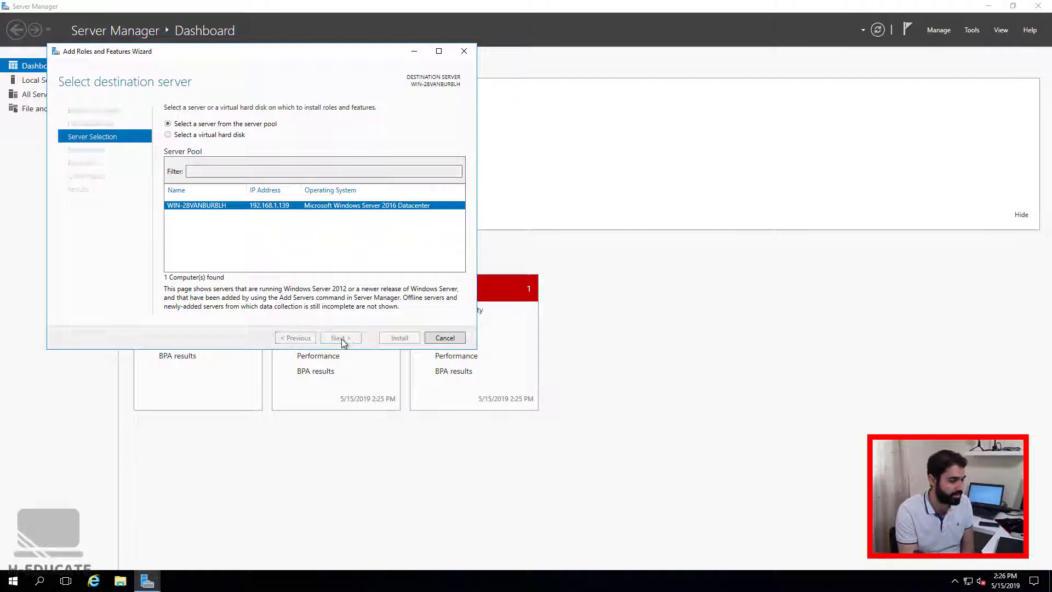
pyautogui.moveTo(338, 155); pyautogui.dragTo(338, 195)
pyautogui.click(178, 264)
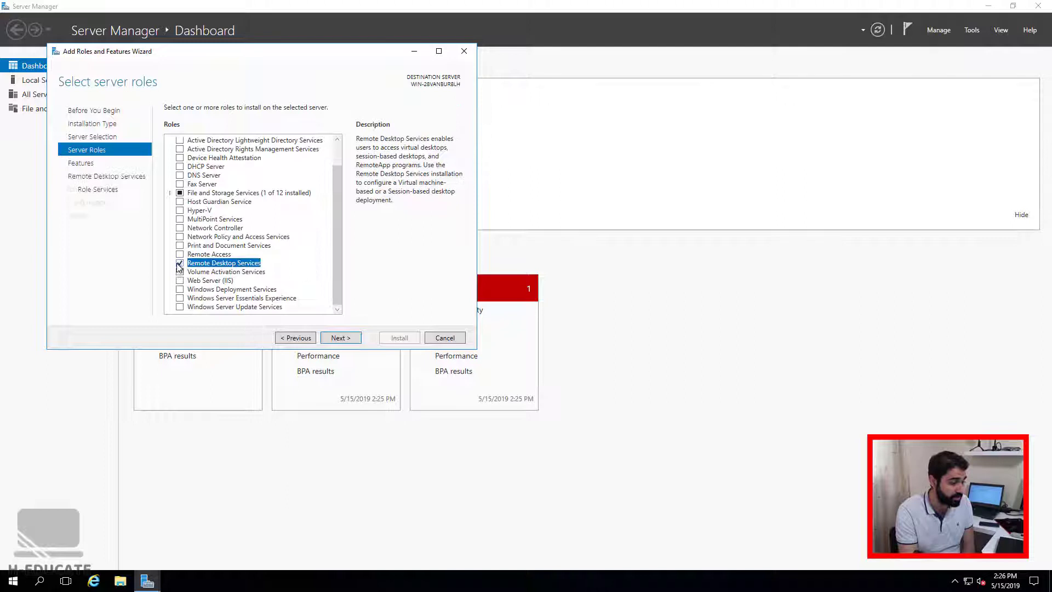
# Add Remote Desktop Licensing and Session Host role services with their tools, then install.
pyautogui.click(341, 338)
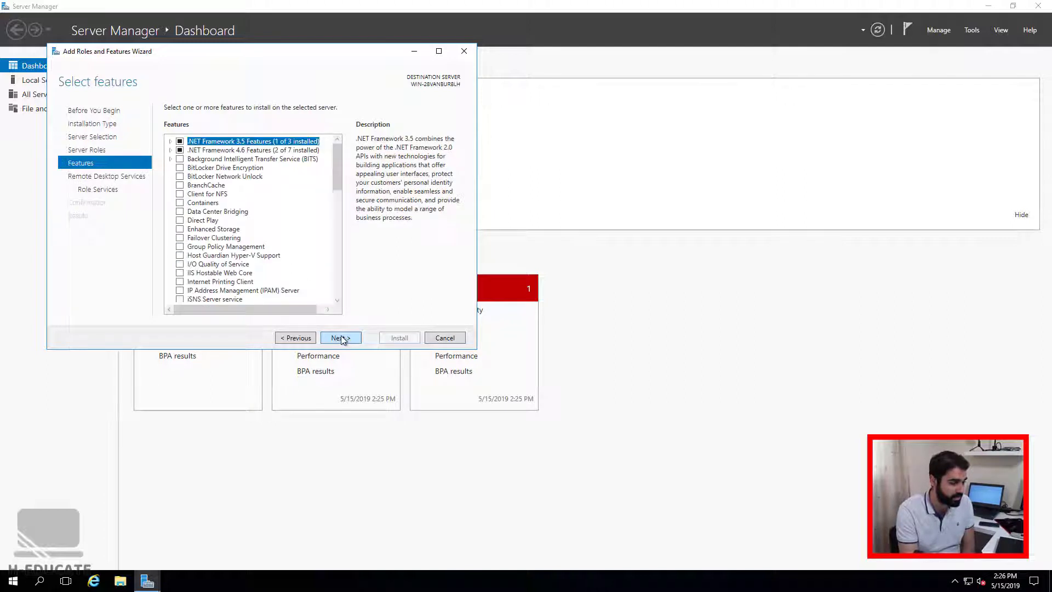
pyautogui.click(341, 338)
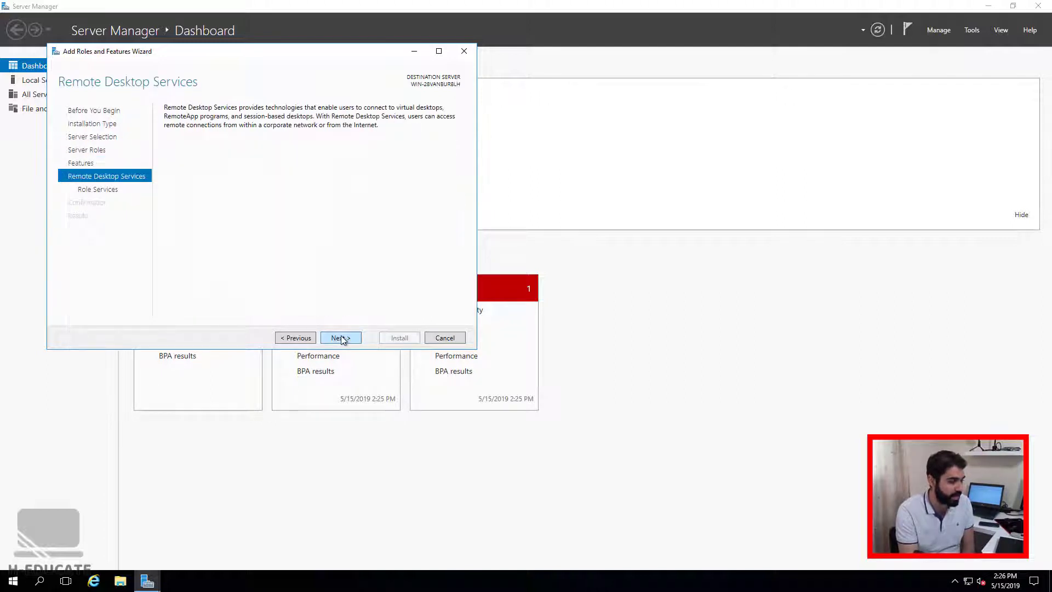
pyautogui.click(341, 338)
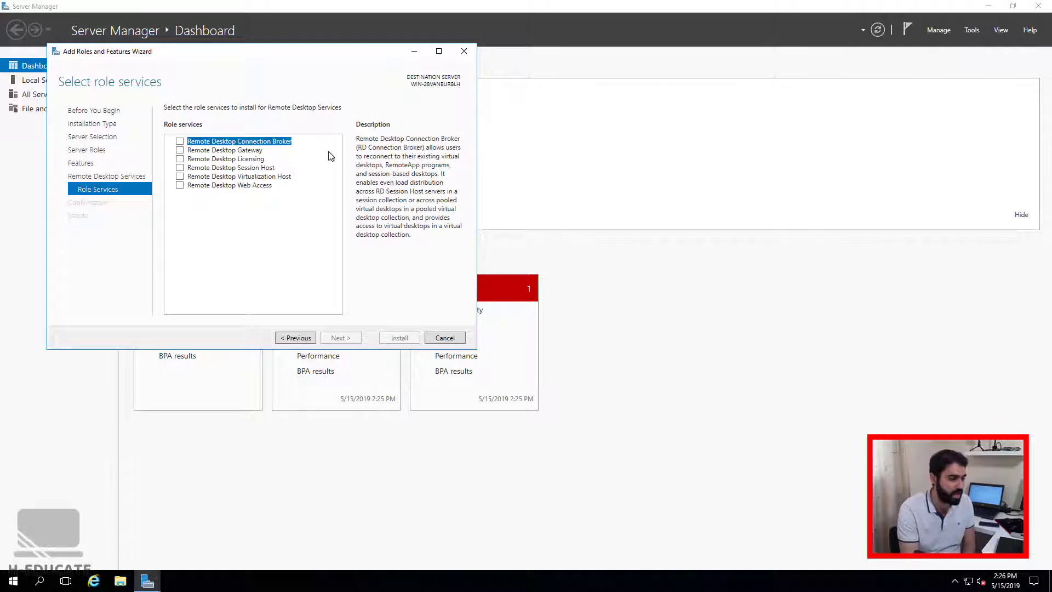
pyautogui.click(180, 159)
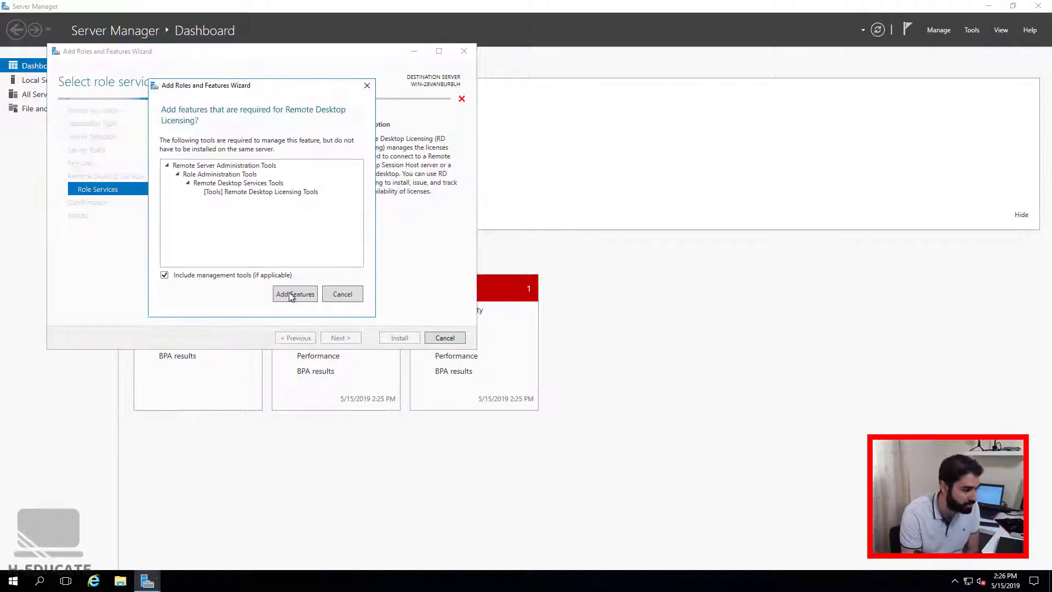
pyautogui.click(291, 296)
pyautogui.click(180, 168)
pyautogui.click(294, 294)
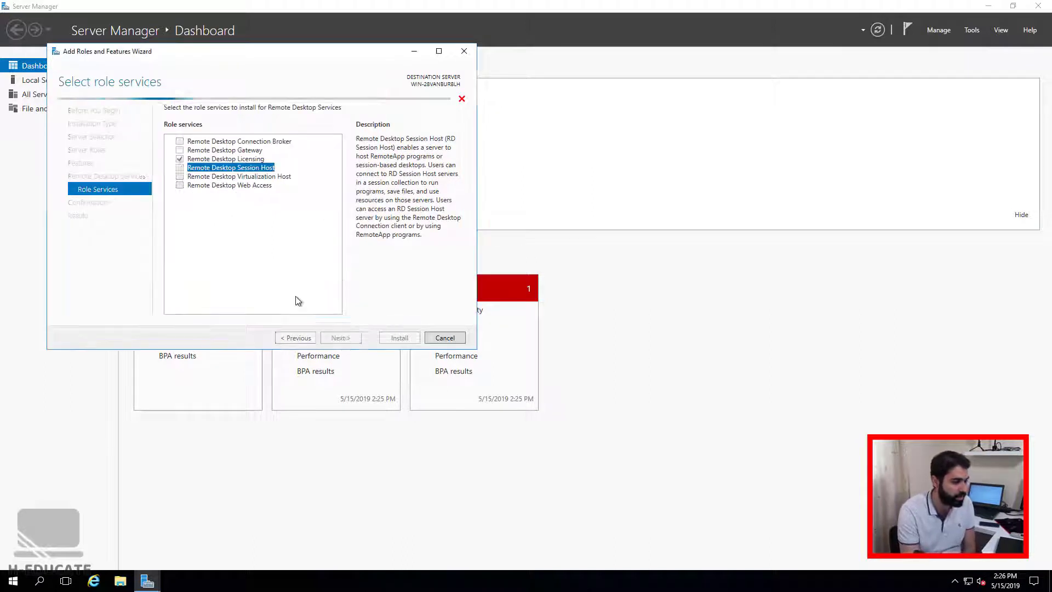
pyautogui.click(352, 337)
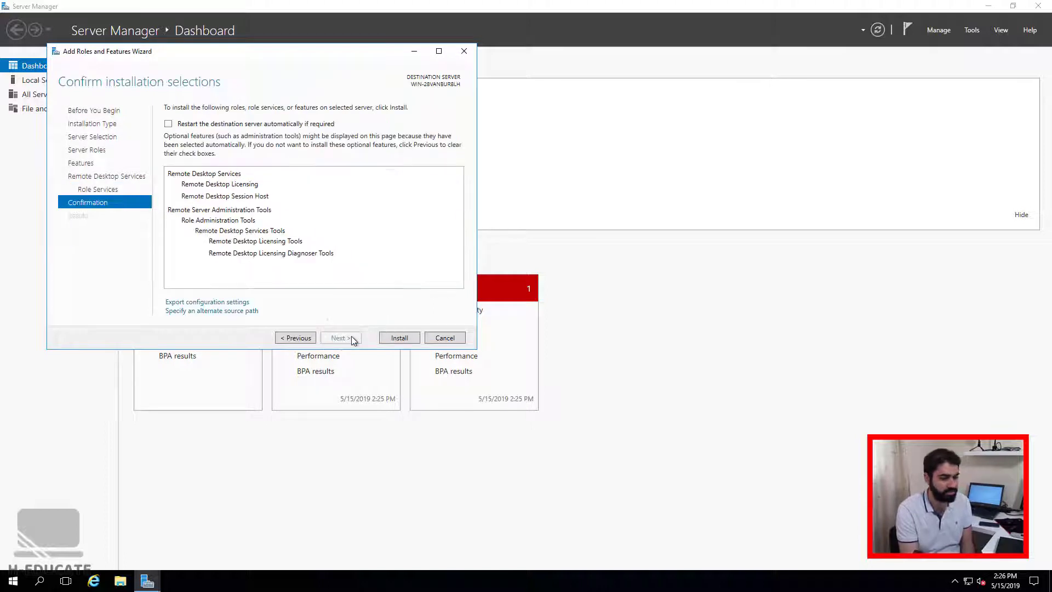
pyautogui.click(408, 338)
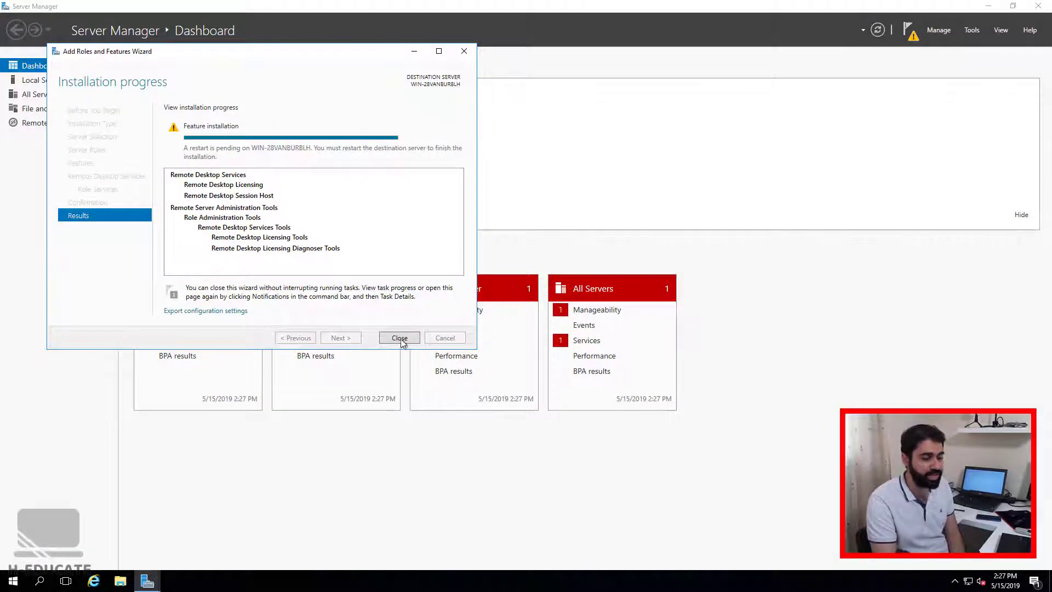
# Close the install wizard, check the task status, and restart the server despite signed-in users.
pyautogui.click(400, 338)
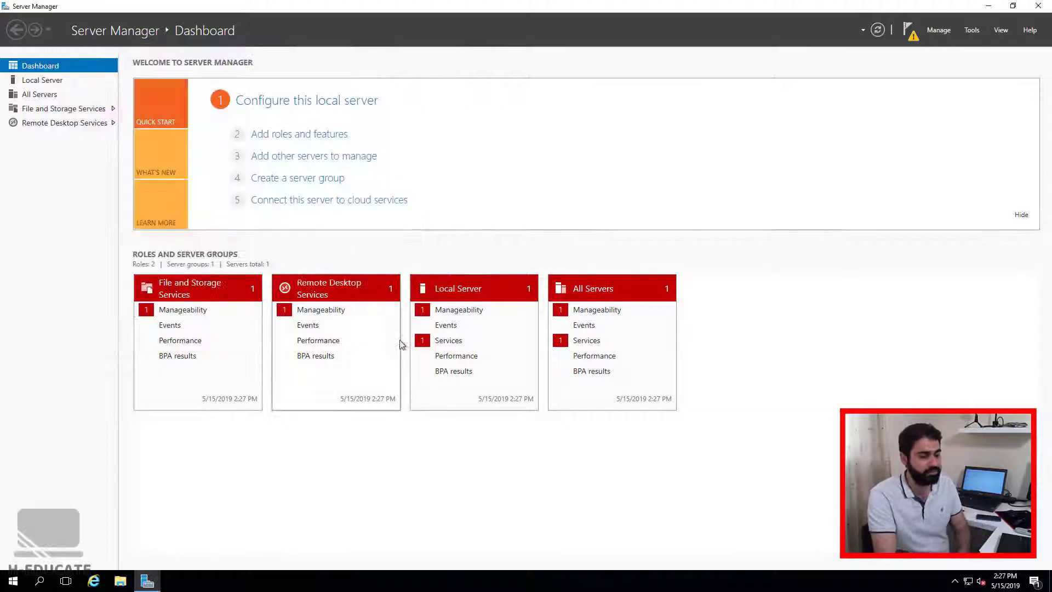
pyautogui.click(910, 31)
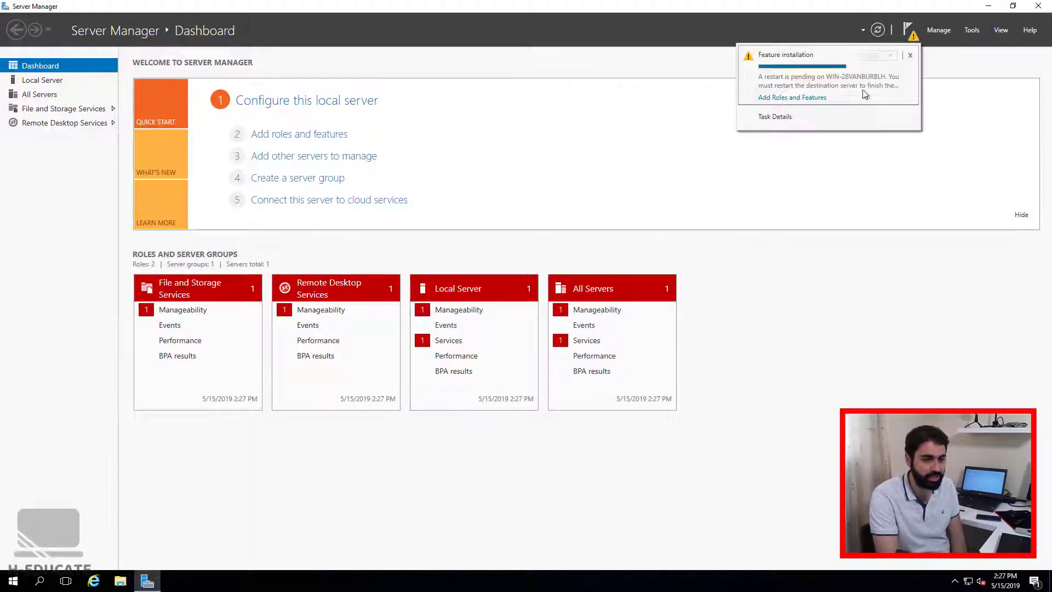
pyautogui.click(13, 581)
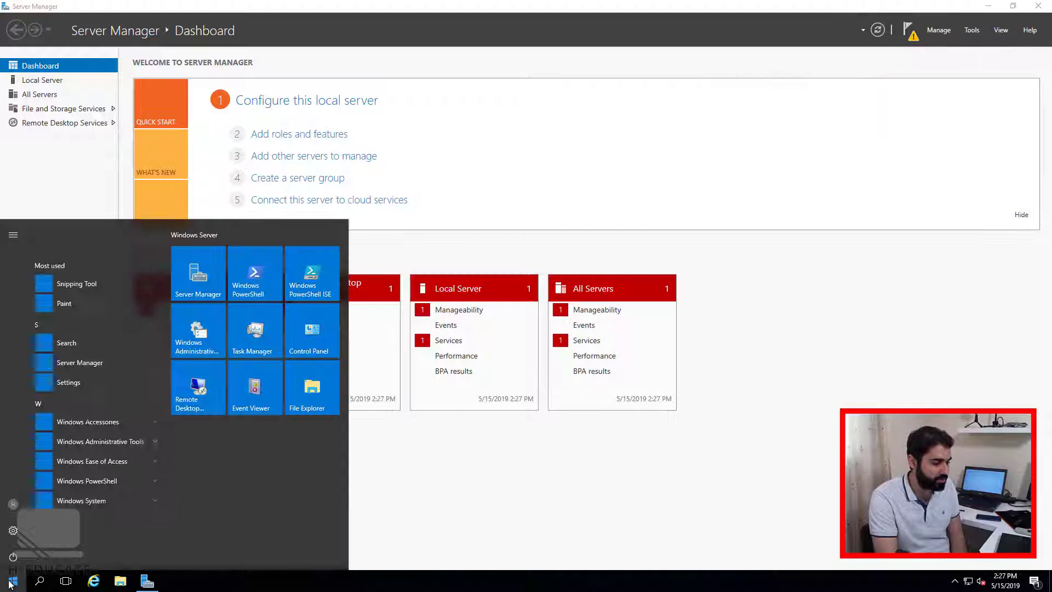
pyautogui.click(13, 580)
pyautogui.click(14, 580)
pyautogui.click(13, 557)
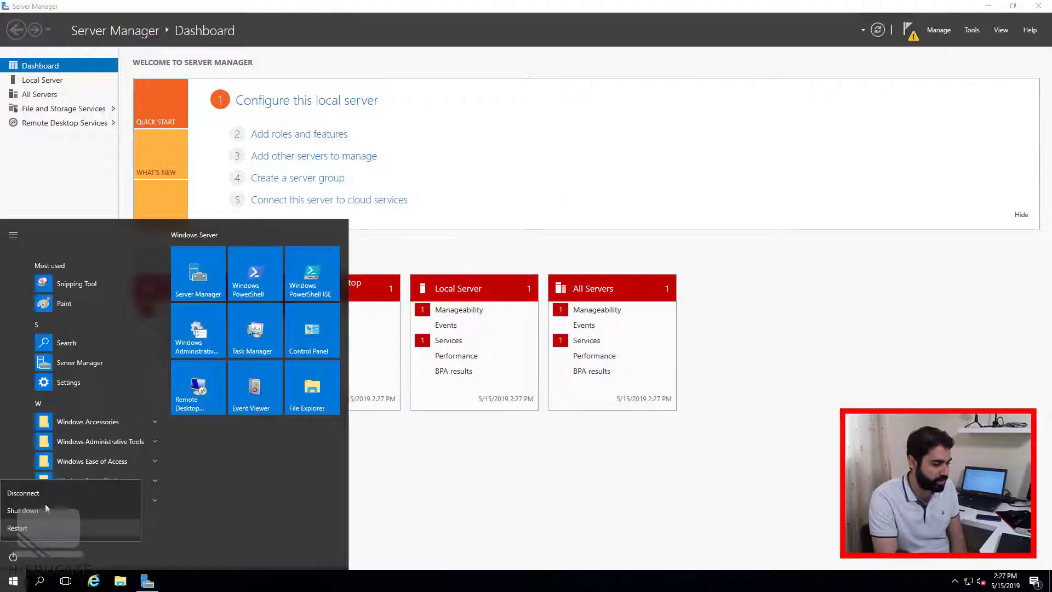
pyautogui.click(33, 510)
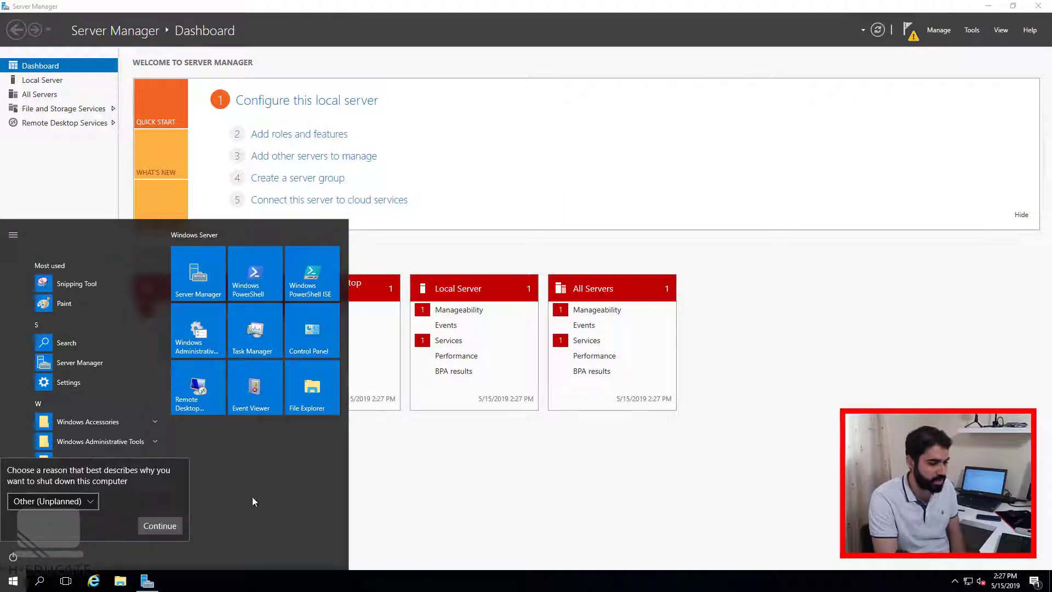
pyautogui.click(170, 526)
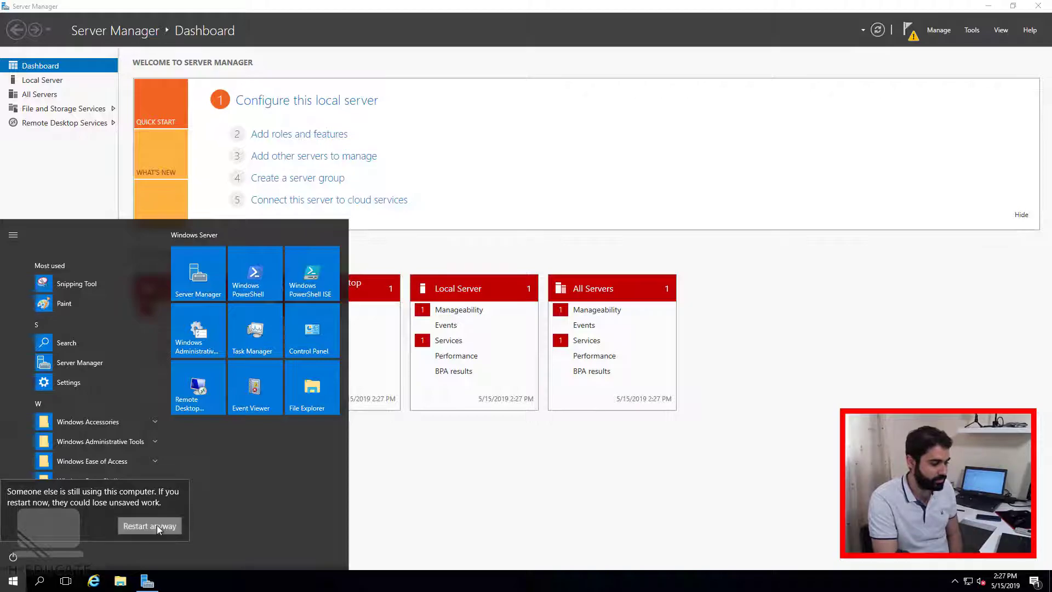
pyautogui.click(157, 525)
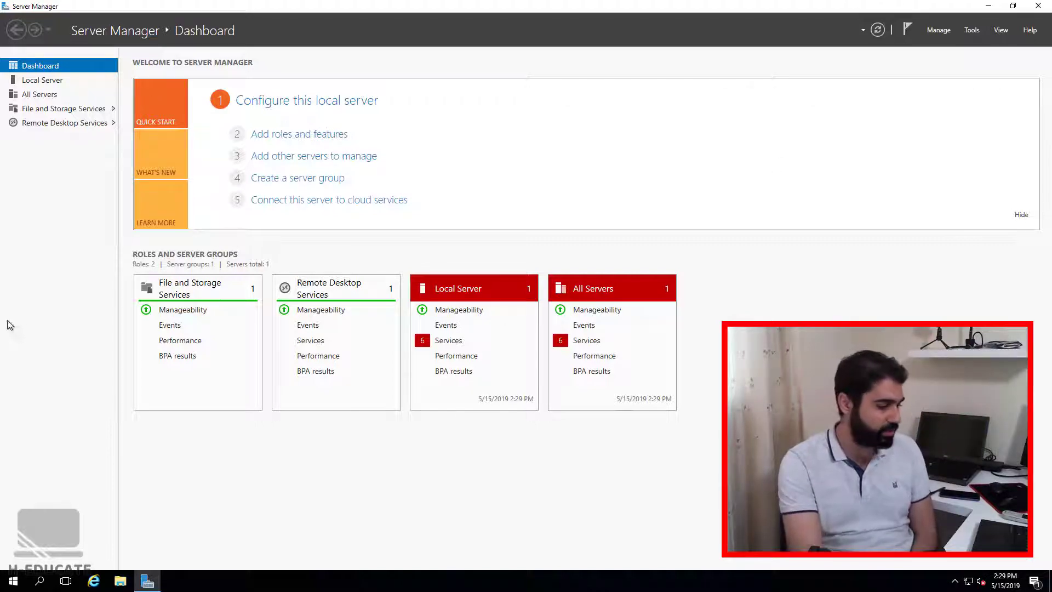
# Open a Command Prompt from the Run box with cmd.
pyautogui.moveTo(665, 4)
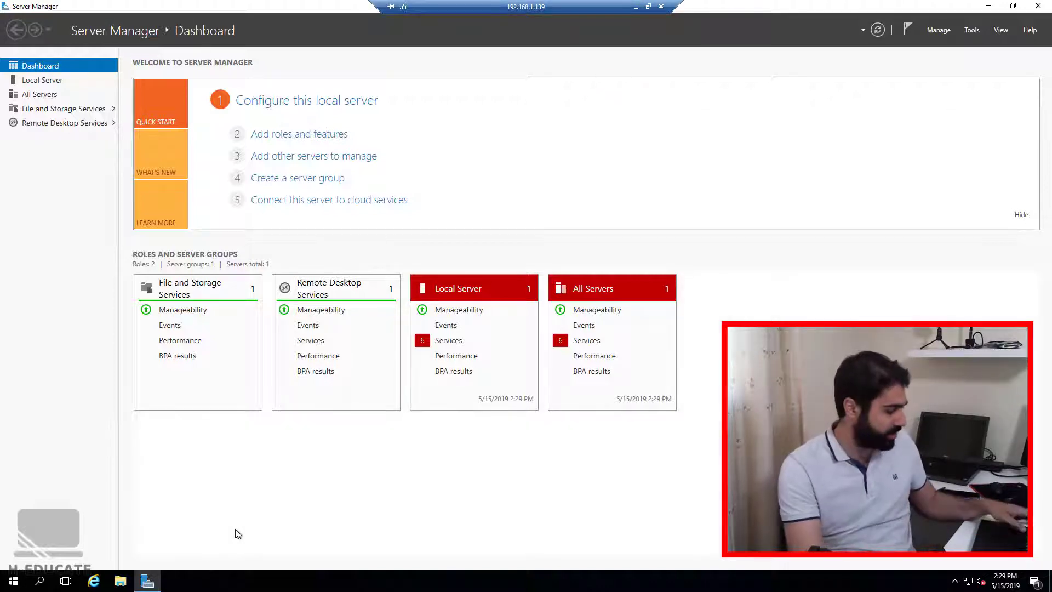
pyautogui.press('super+r')
pyautogui.write('cmd')
pyautogui.press('Return')
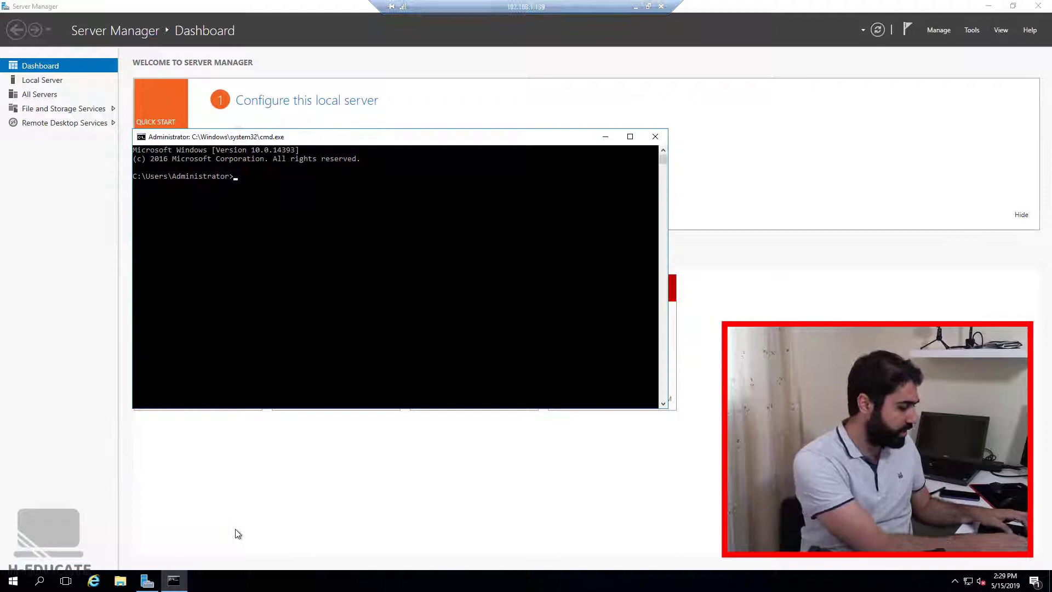
# Run ipconfig, fixing the typo, to show IPv4 address 192.168.1.139.
pyautogui.write('ipcinfig')
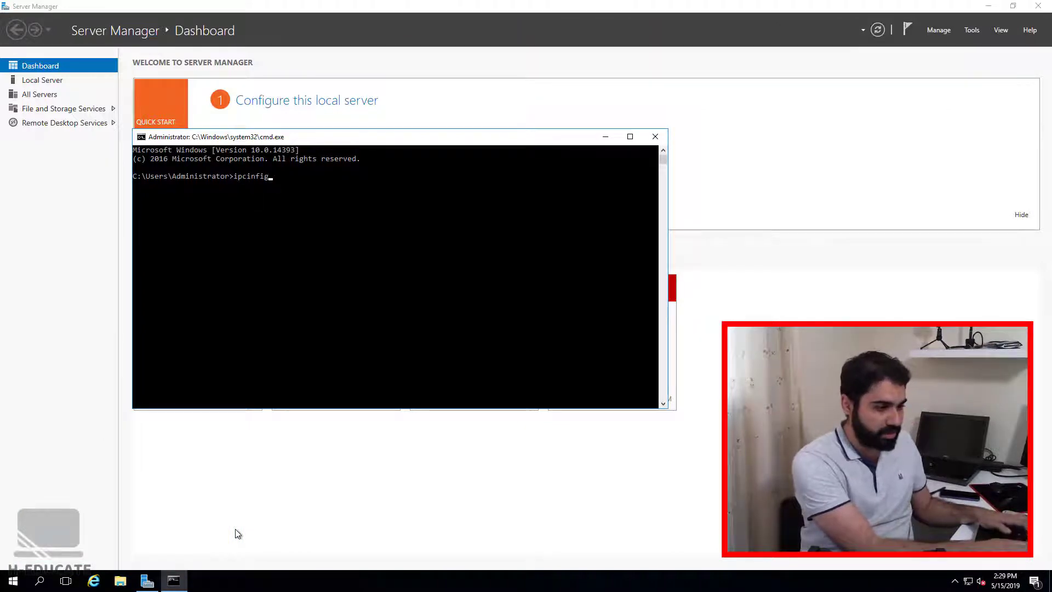
pyautogui.press('BackSpace')
pyautogui.press('BackSpace')
pyautogui.press('BackSpace')
pyautogui.press('BackSpace')
pyautogui.press('BackSpace')
pyautogui.write('onfig')
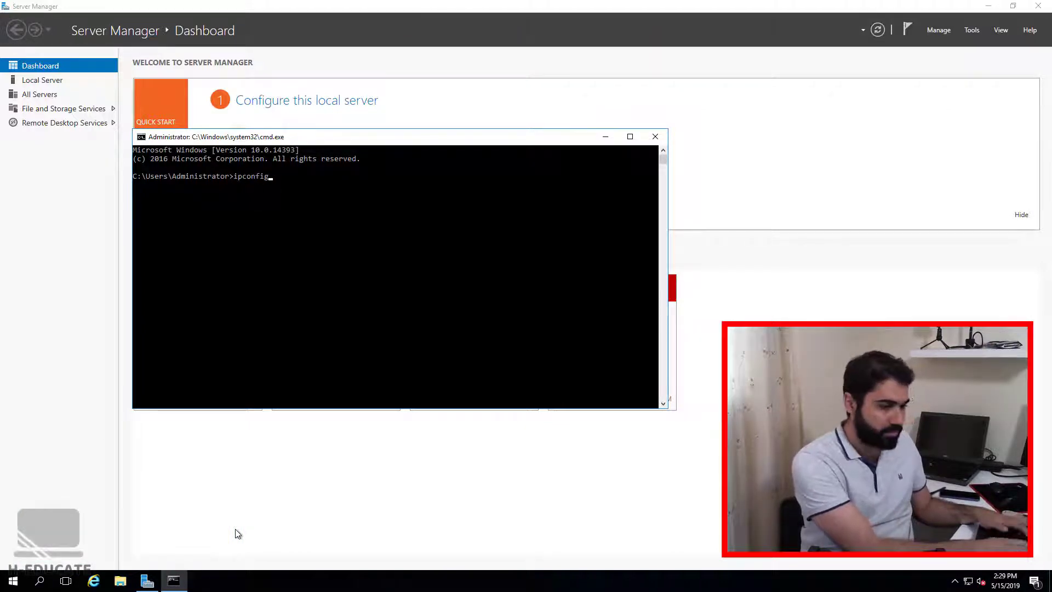
pyautogui.press('Return')
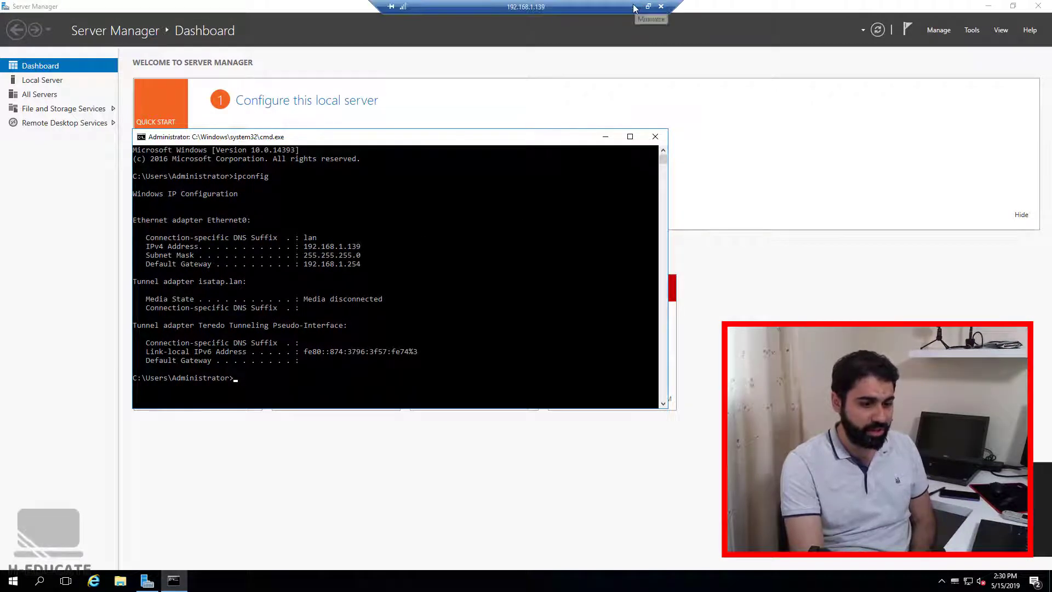
# Minimize the session, connect to 192.168.1.139, accept the trust prompt and choose a different account.
pyautogui.click(636, 6)
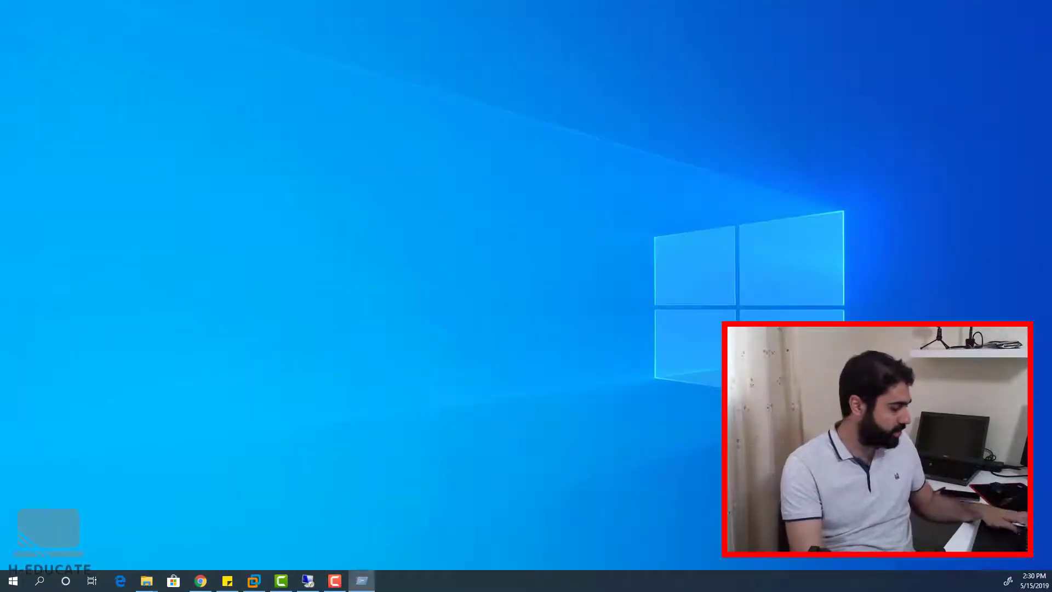
pyautogui.click(307, 581)
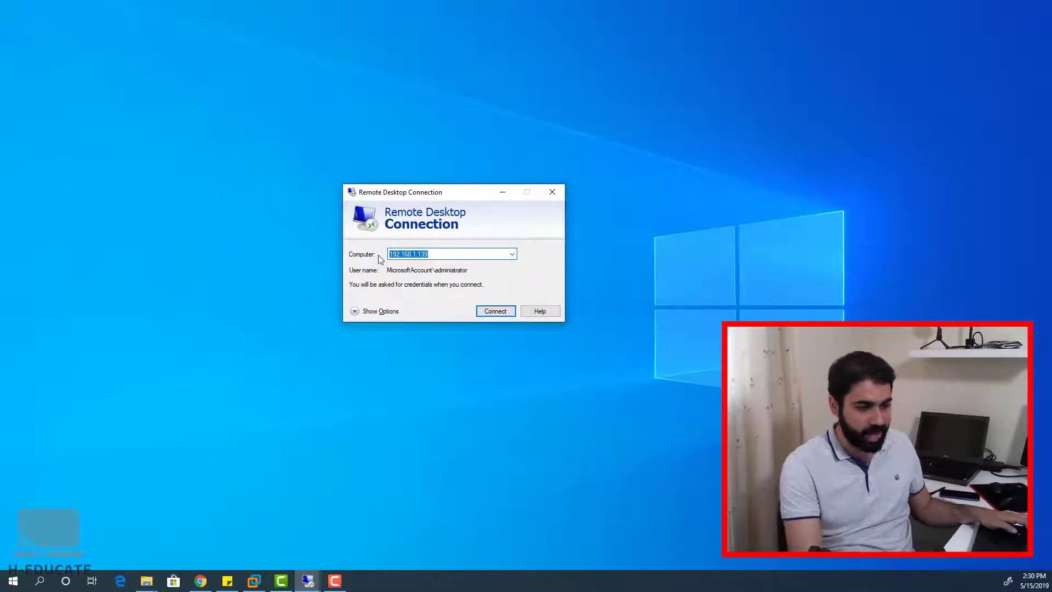
pyautogui.click(495, 312)
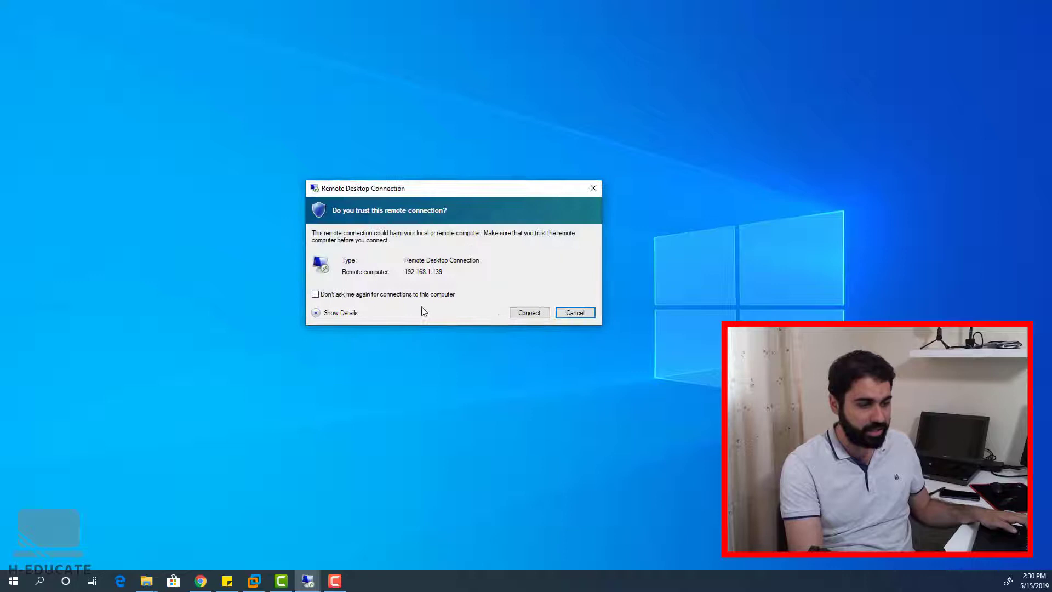
pyautogui.click(529, 314)
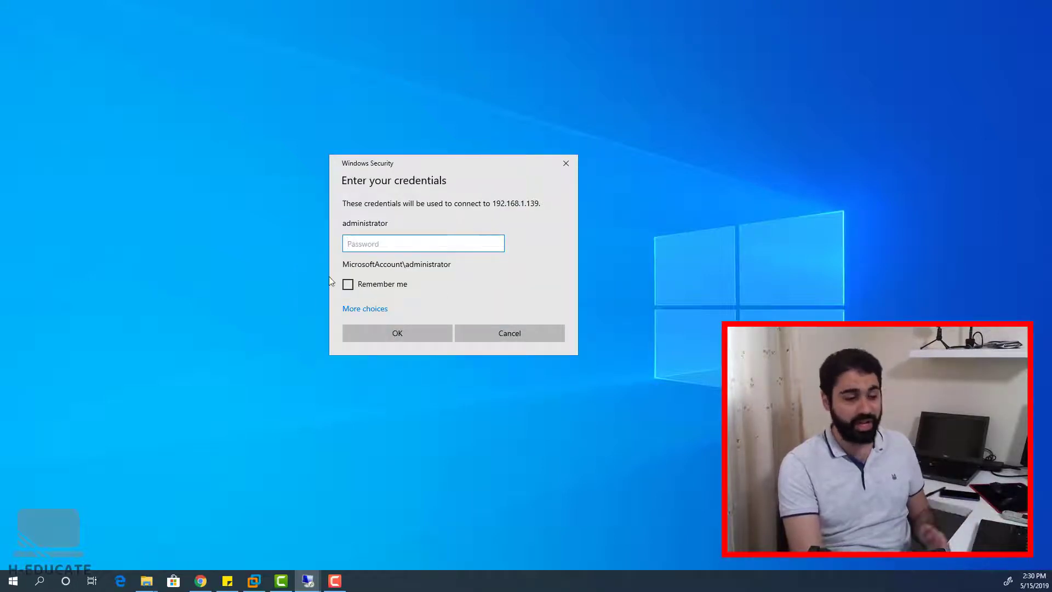
pyautogui.click(361, 309)
pyautogui.click(403, 388)
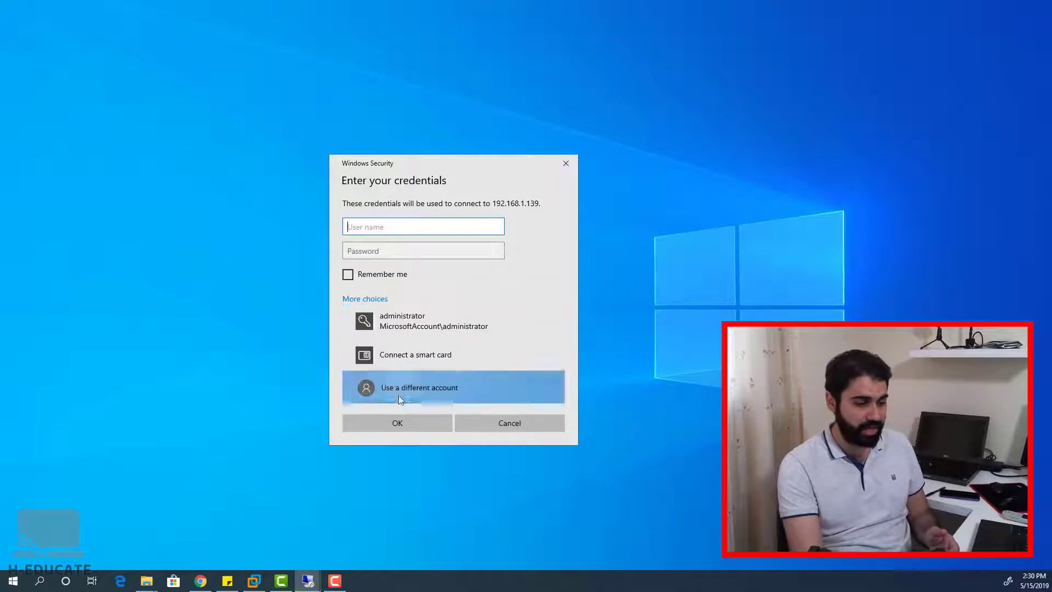
# Back in the server session, open Computer Management's Local Users and Groups > Users folder.
pyautogui.moveTo(327, 575)
pyautogui.click(274, 534)
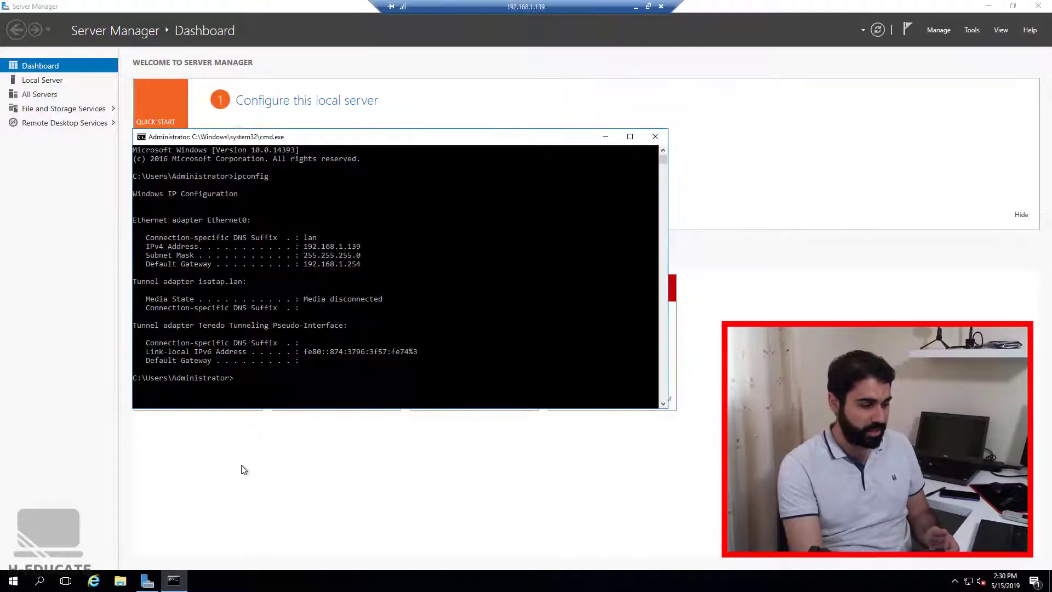
pyautogui.rightClick(14, 582)
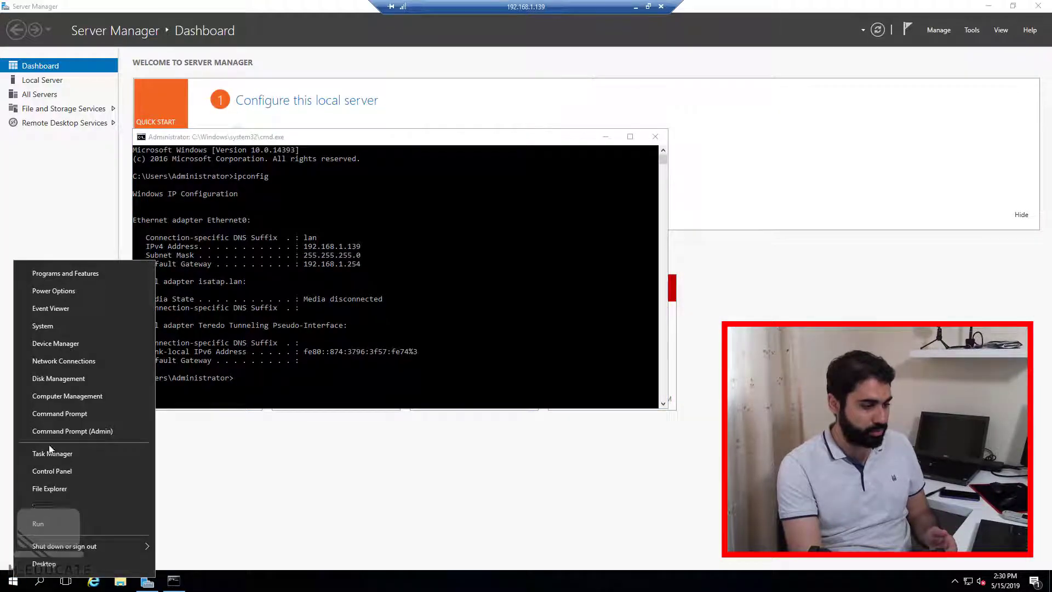
pyautogui.click(61, 400)
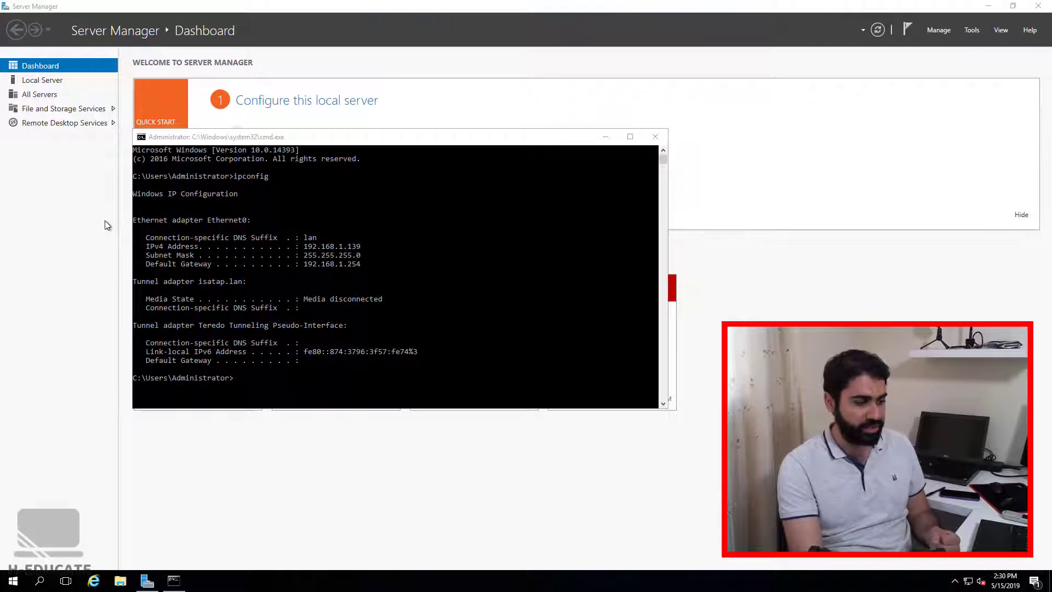
pyautogui.doubleClick(78, 111)
pyautogui.doubleClick(144, 75)
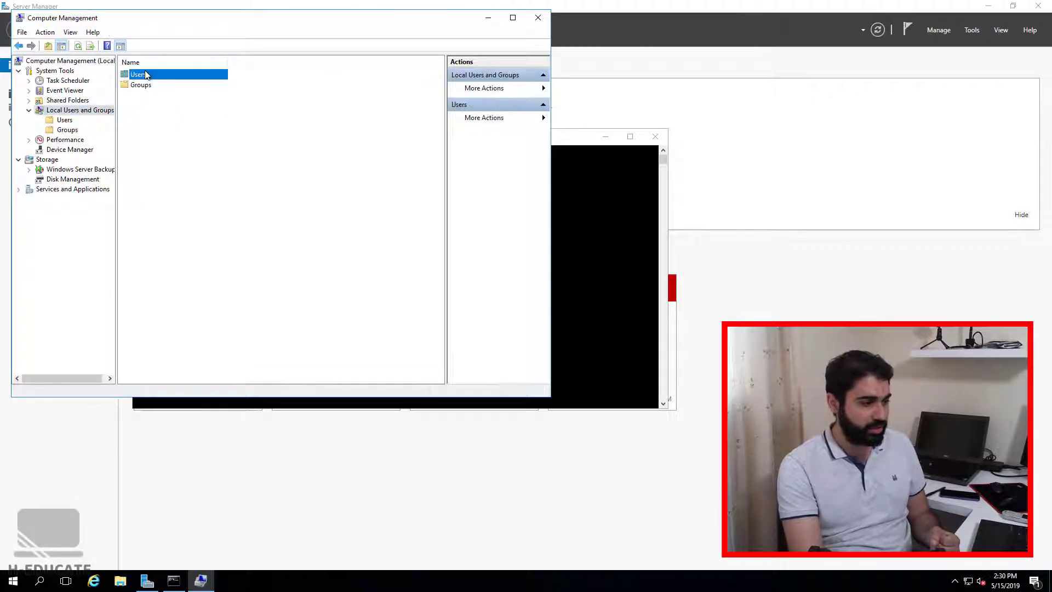
# Create local user test1 with its password, no forced change at next logon.
pyautogui.rightClick(153, 129)
pyautogui.click(185, 136)
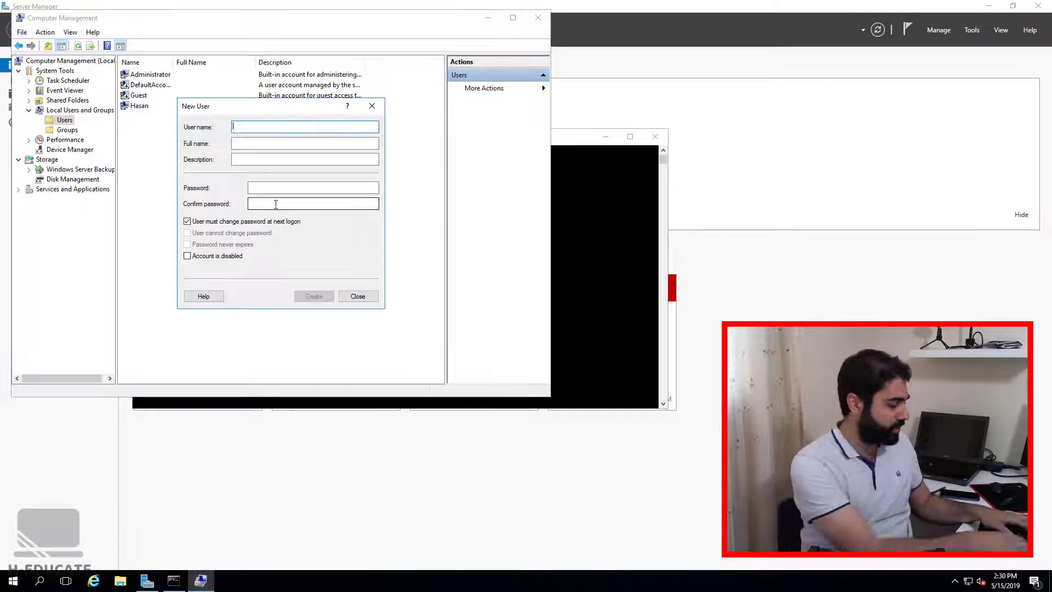
pyautogui.write('test1')
pyautogui.click(298, 190)
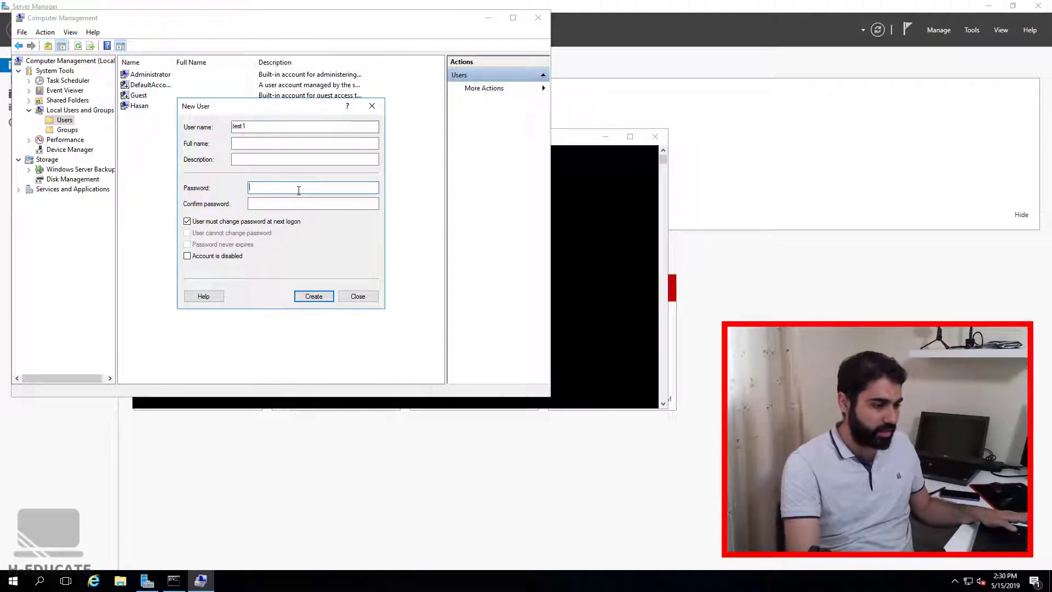
pyautogui.write('*******')
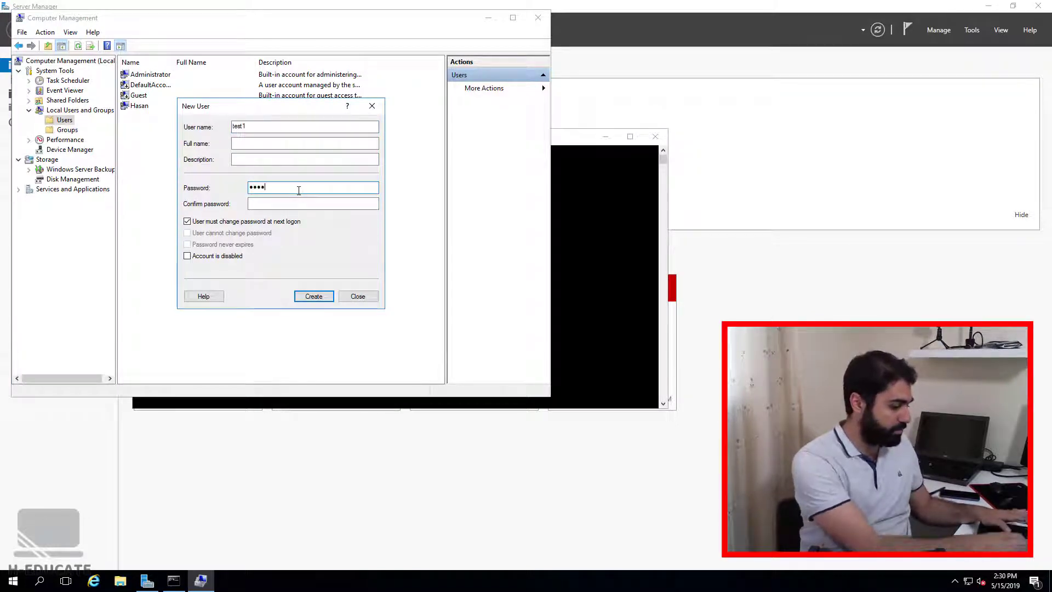
pyautogui.press('Tab')
pyautogui.write('*******')
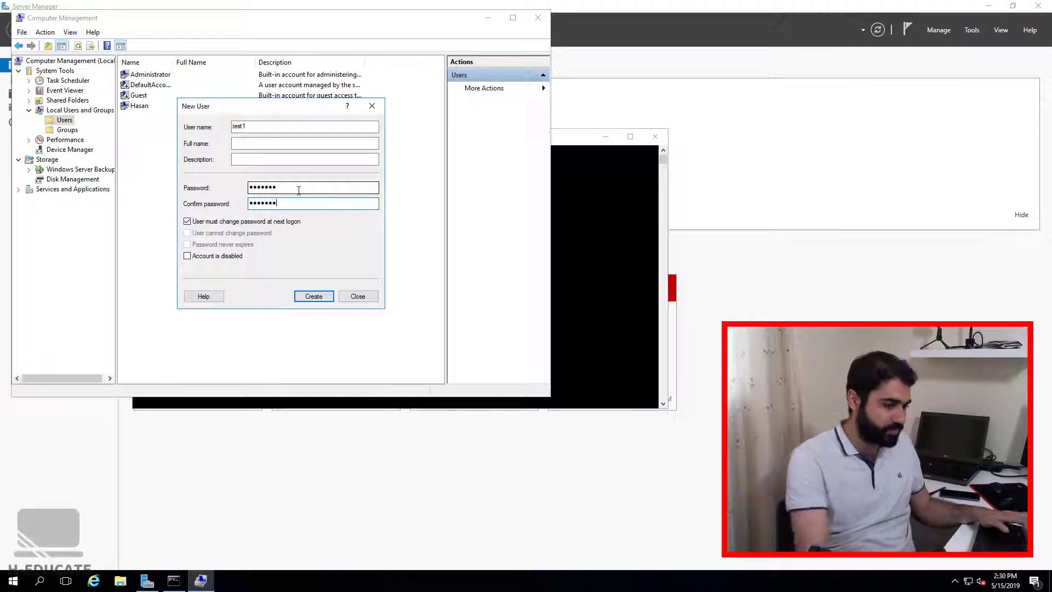
pyautogui.click(277, 223)
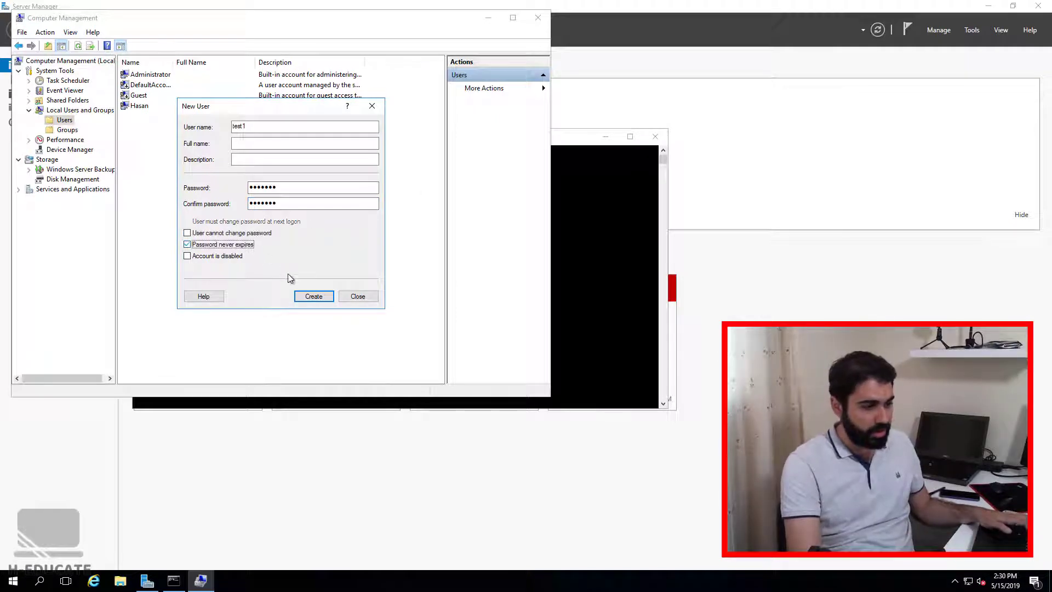
pyautogui.click(308, 296)
pyautogui.click(348, 298)
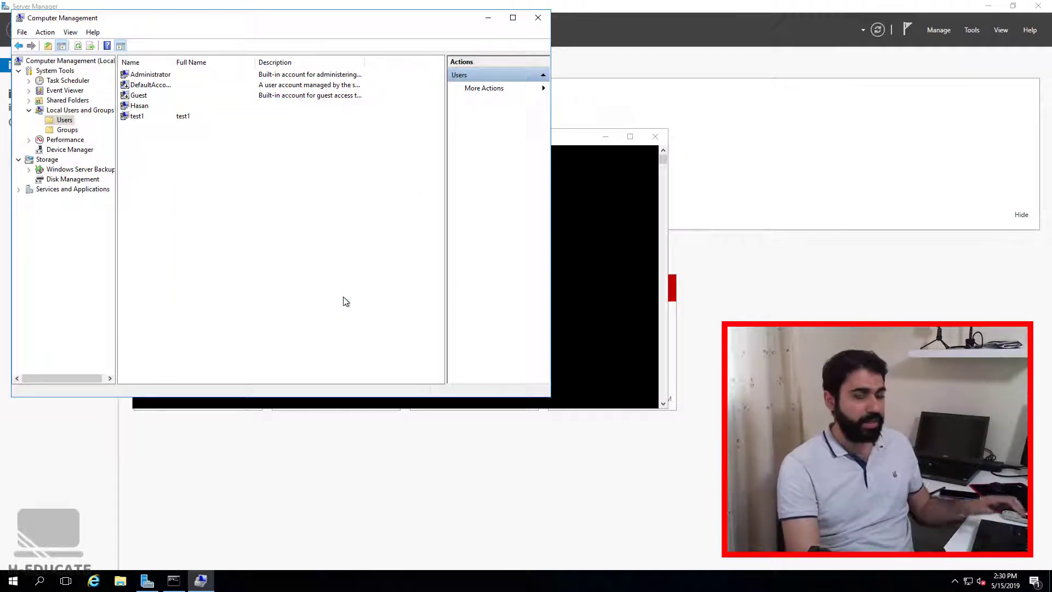
# Submit test1's credentials in the RDP prompt and dismiss the not-authorized error.
pyautogui.click(488, 17)
pyautogui.click(660, 6)
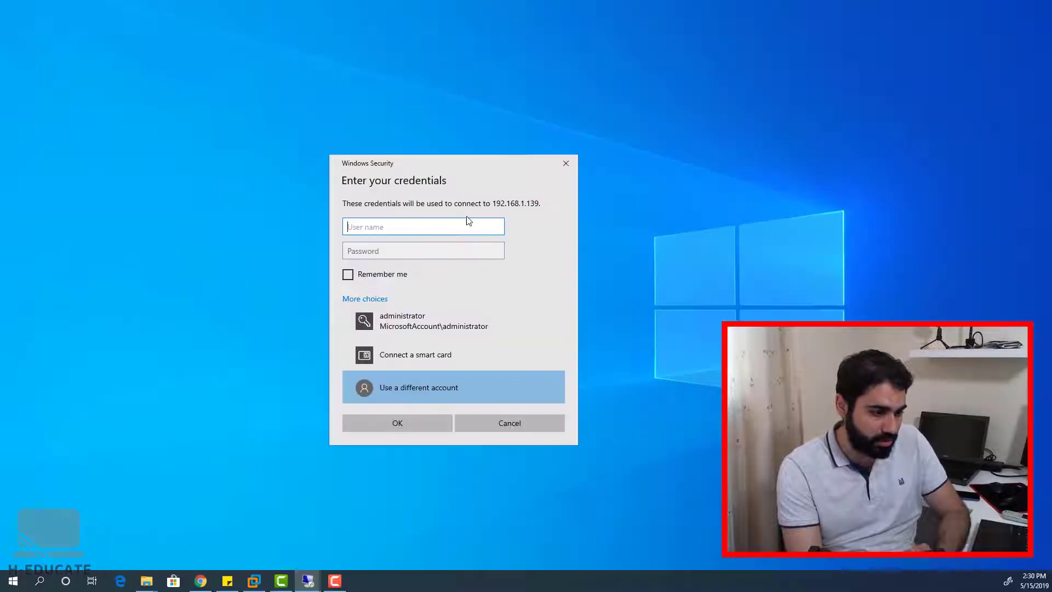
pyautogui.write('test1')
pyautogui.press('Tab')
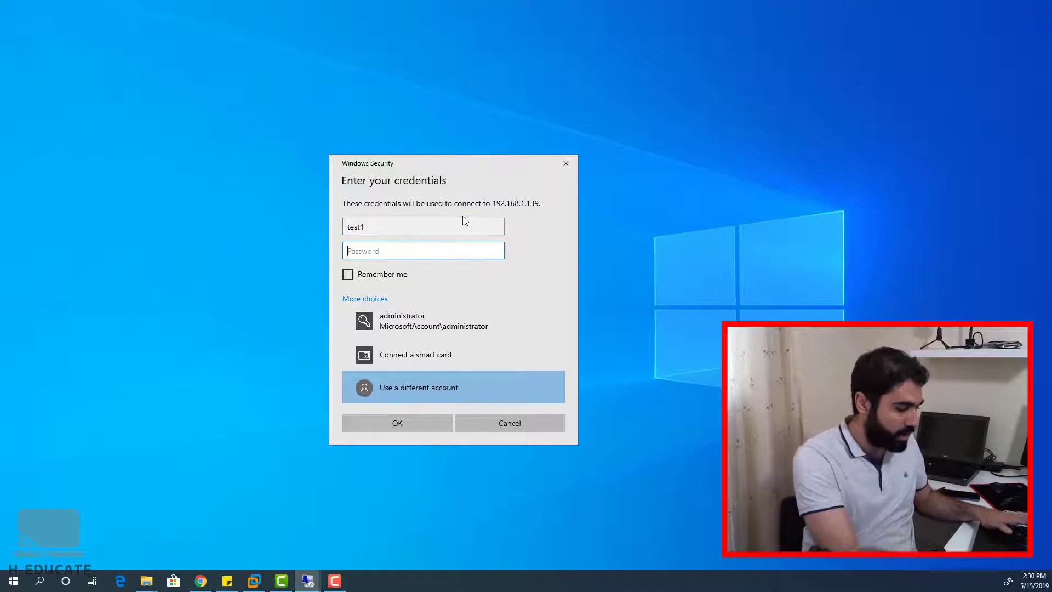
pyautogui.write('123456')
pyautogui.press('BackSpace')
pyautogui.press('BackSpace')
pyautogui.press('BackSpace')
pyautogui.press('BackSpace')
pyautogui.press('BackSpace')
pyautogui.press('BackSpace')
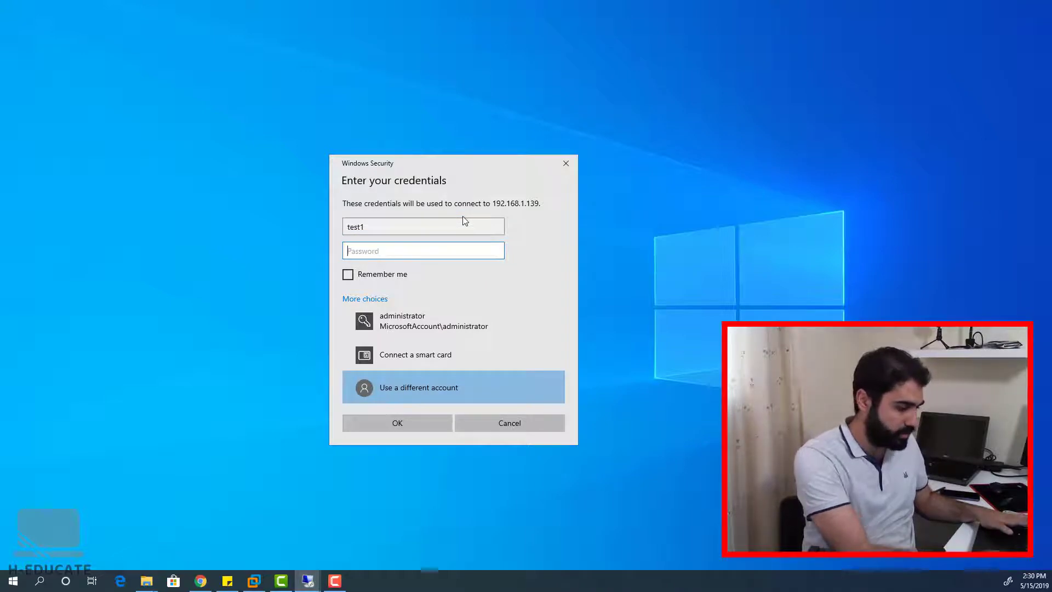
pyautogui.write('123456')
pyautogui.press('Return')
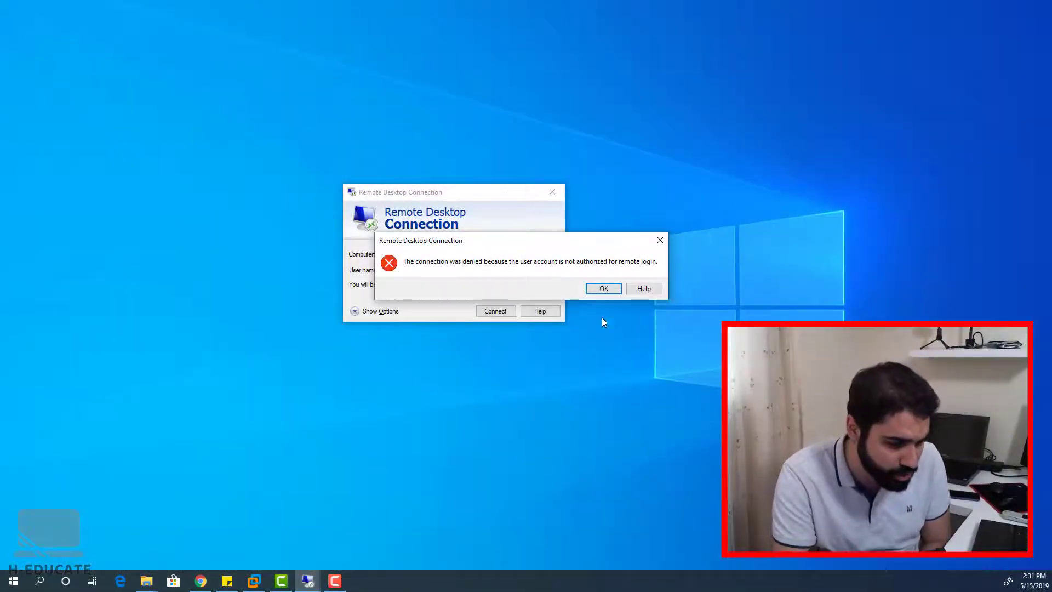
pyautogui.click(603, 288)
# Close the ipconfig window and open test1's account properties in Computer Management.
pyautogui.moveTo(307, 583)
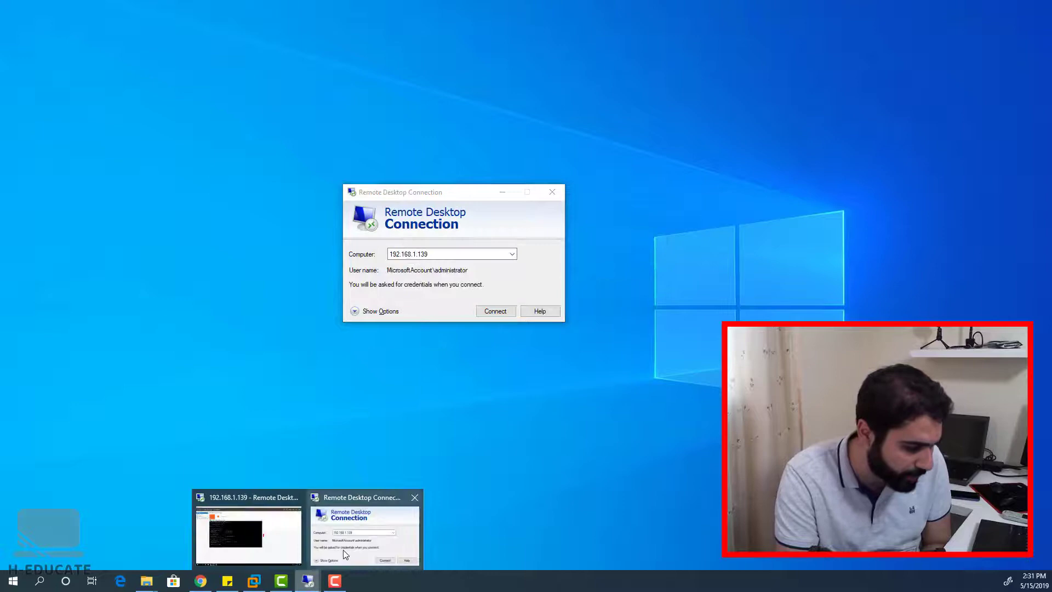
pyautogui.click(267, 515)
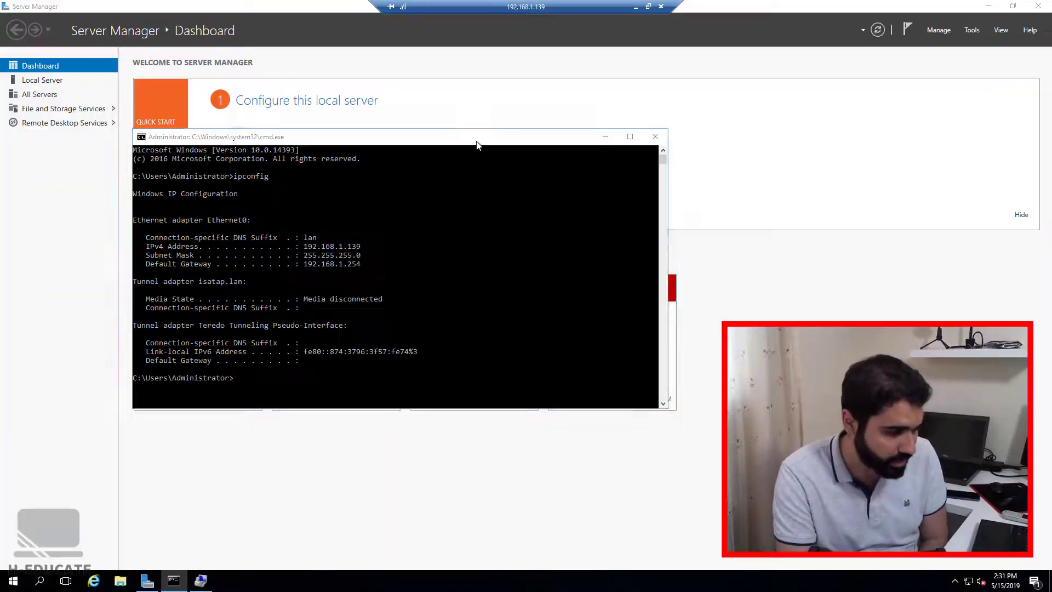
pyautogui.click(655, 134)
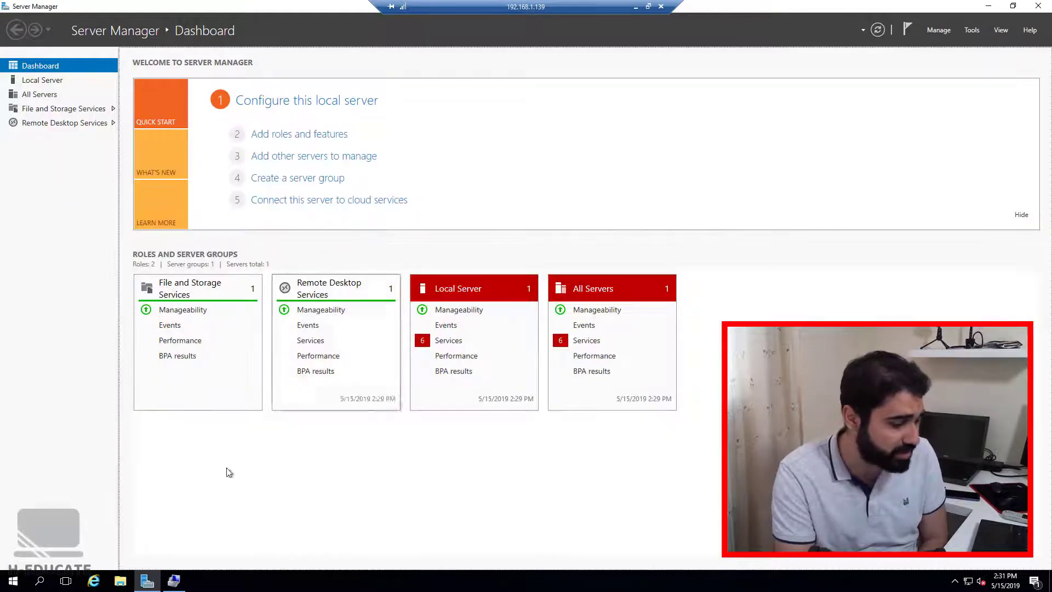
pyautogui.click(173, 580)
pyautogui.rightClick(144, 116)
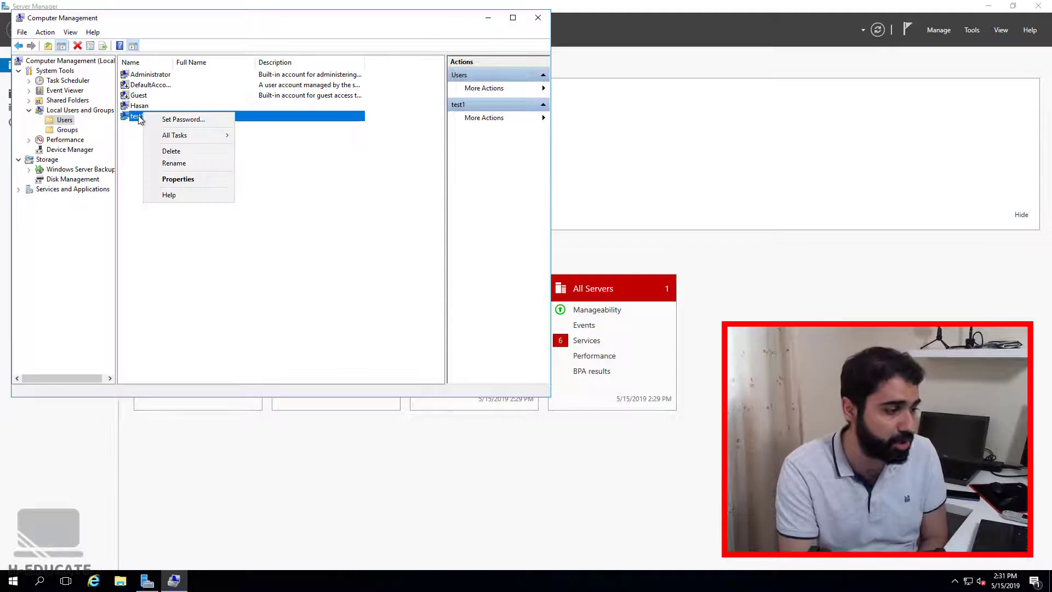
pyautogui.click(140, 119)
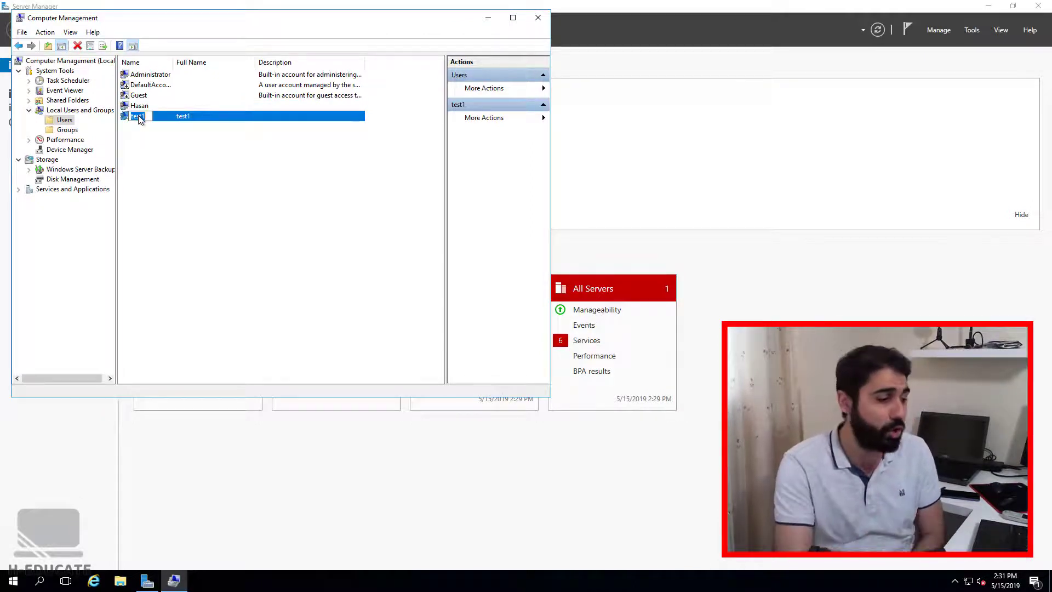
pyautogui.rightClick(183, 117)
pyautogui.click(219, 185)
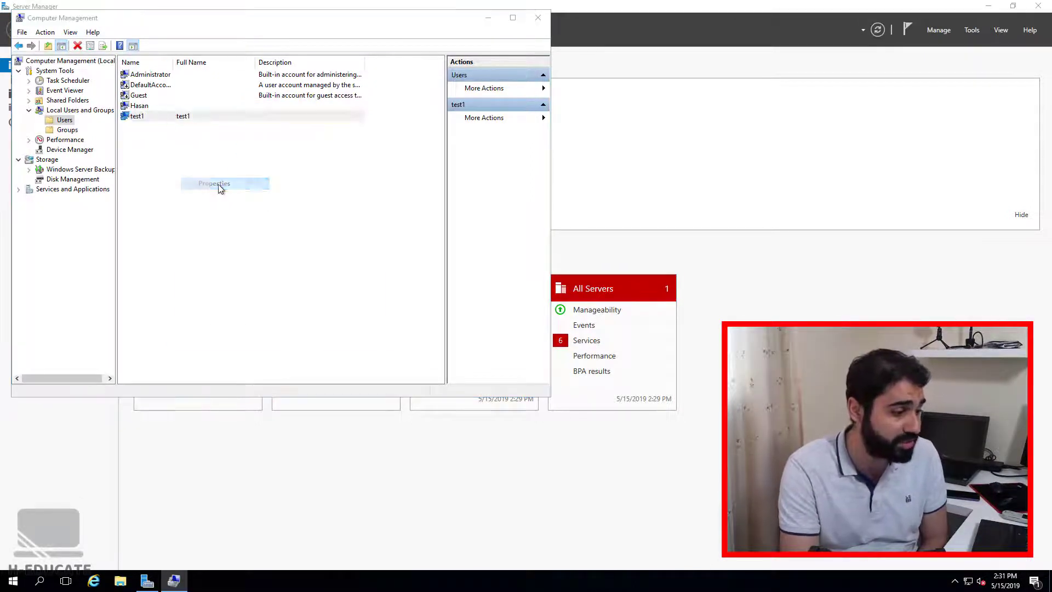
# Add test1 to the Administrators group through the Member Of advanced search.
pyautogui.click(236, 98)
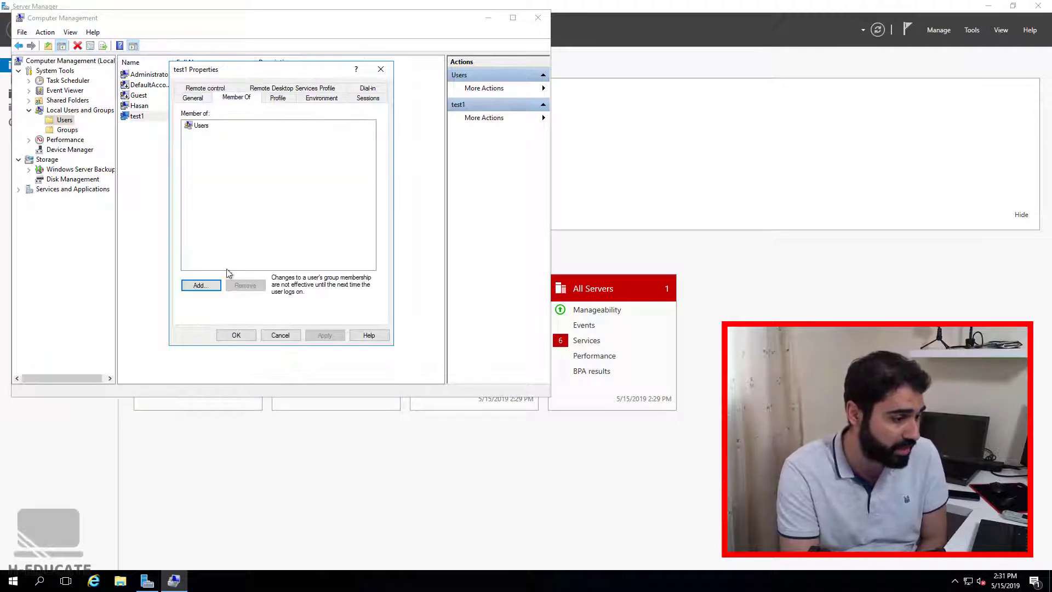
pyautogui.click(201, 285)
pyautogui.write('re')
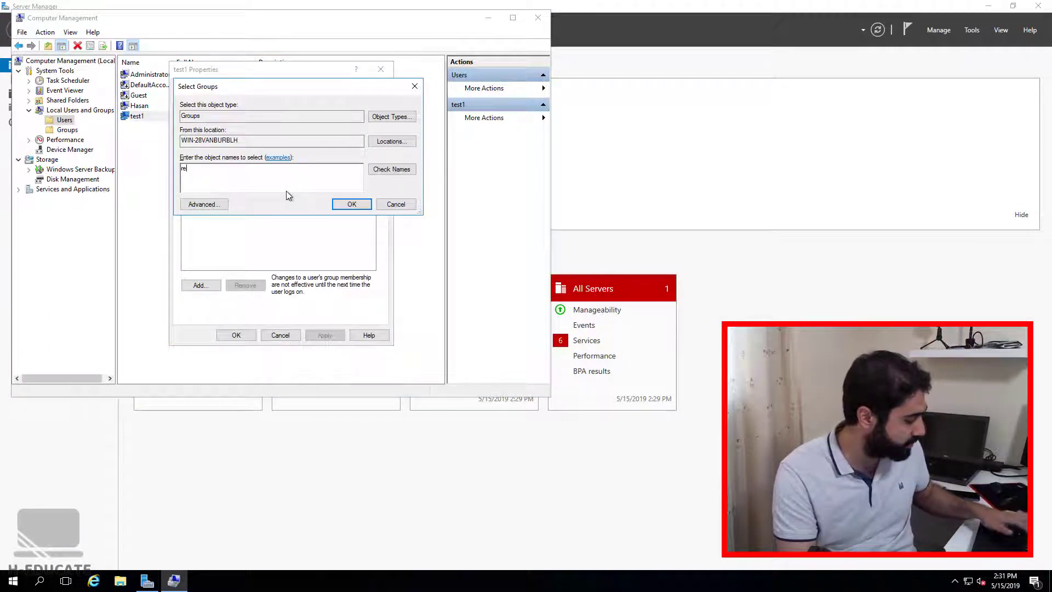
pyautogui.press('BackSpace')
pyautogui.press('BackSpace')
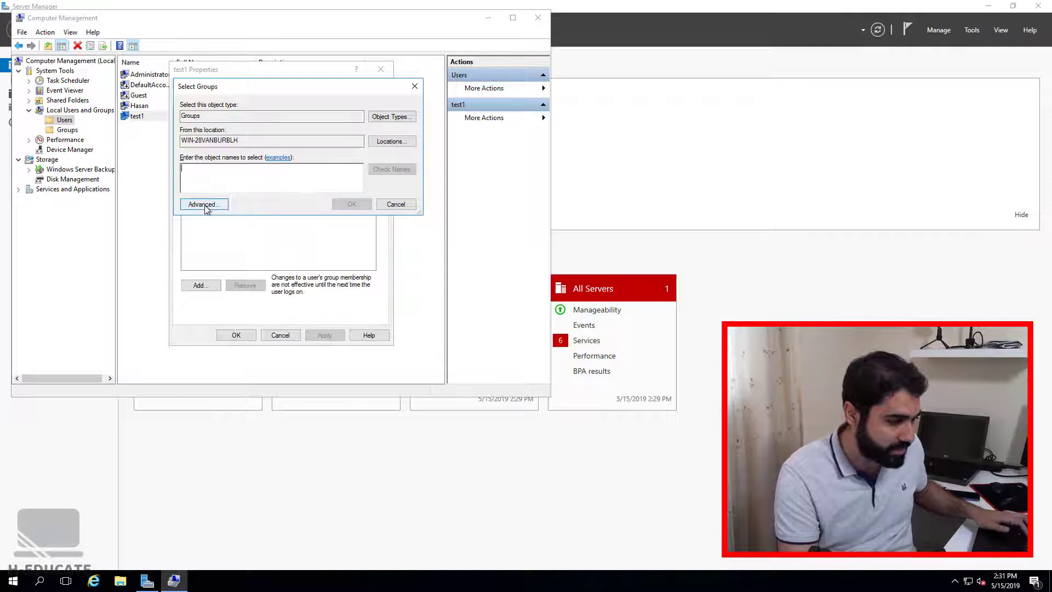
pyautogui.click(204, 205)
pyautogui.click(433, 206)
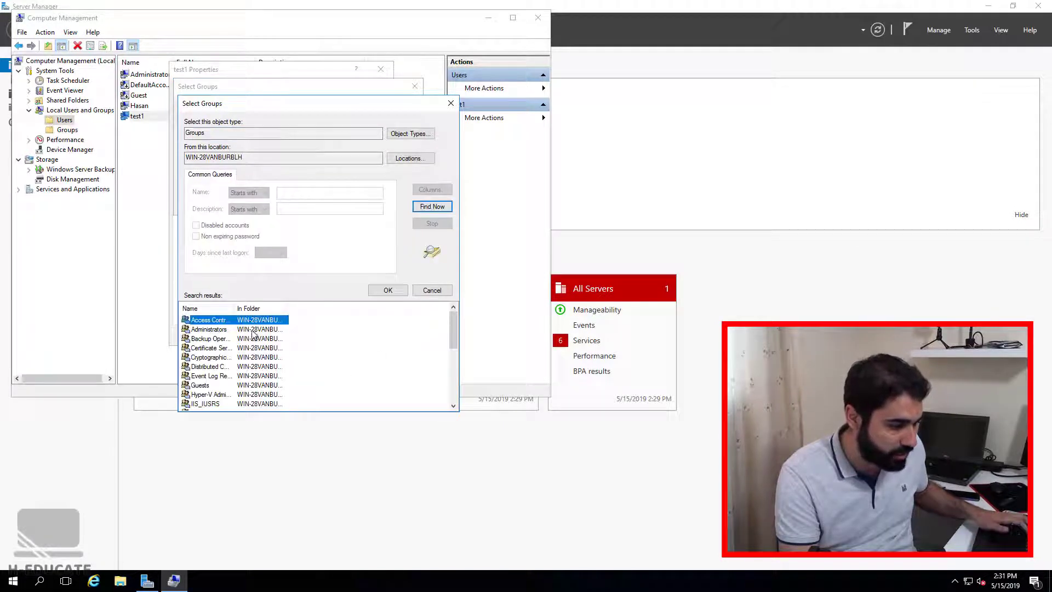
pyautogui.doubleClick(236, 309)
pyautogui.click(236, 329)
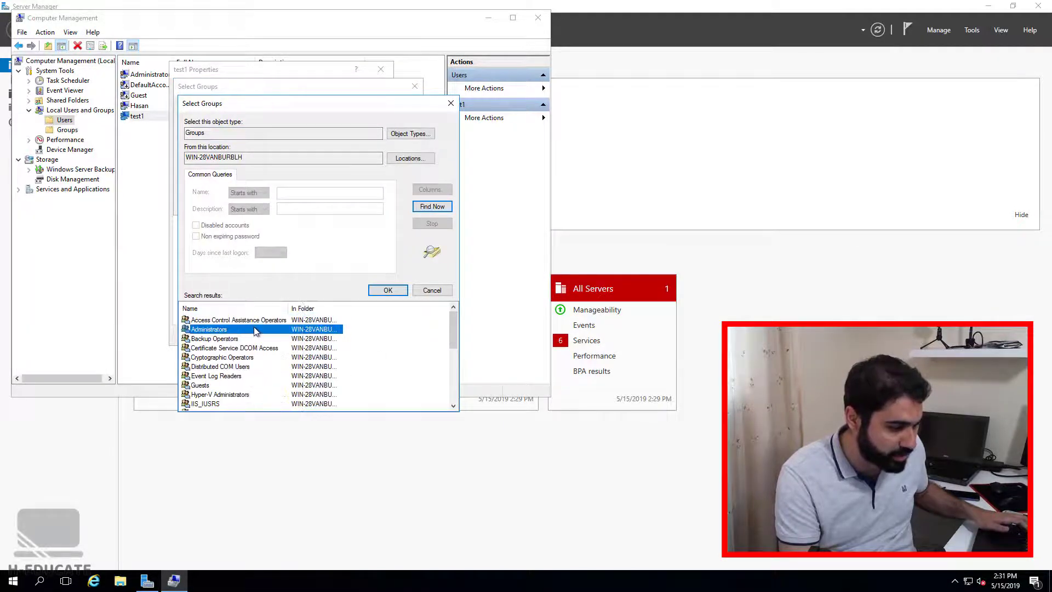
pyautogui.click(388, 290)
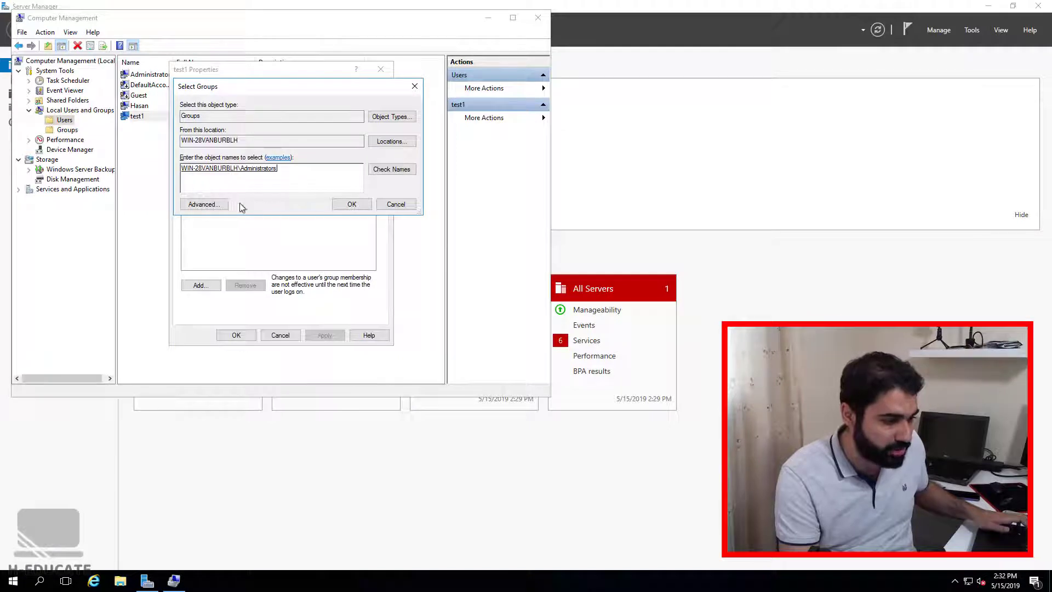
pyautogui.click(352, 204)
# Add test1 to Remote Desktop Users as well and apply the memberships.
pyautogui.click(200, 285)
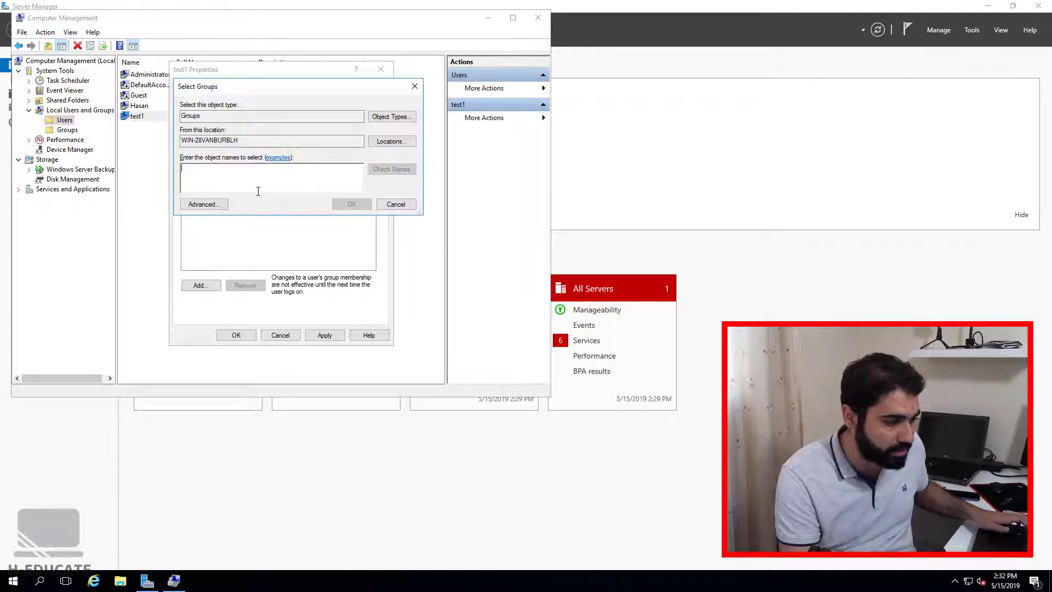
pyautogui.click(202, 203)
pyautogui.click(432, 206)
pyautogui.scroll(-5, 247, 340)
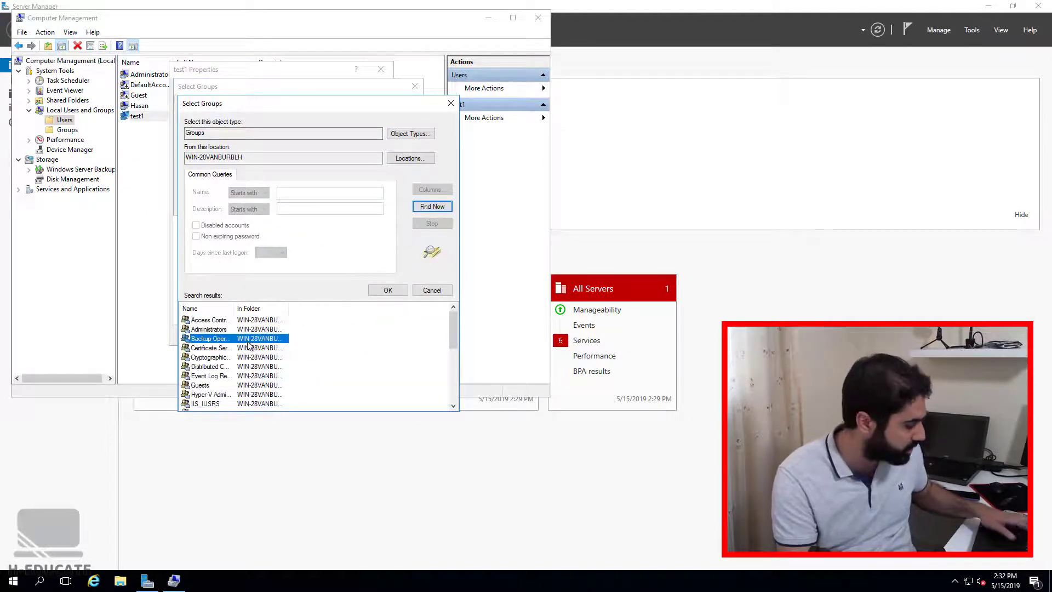
pyautogui.click(236, 356)
pyautogui.moveTo(235, 308); pyautogui.dragTo(312, 308)
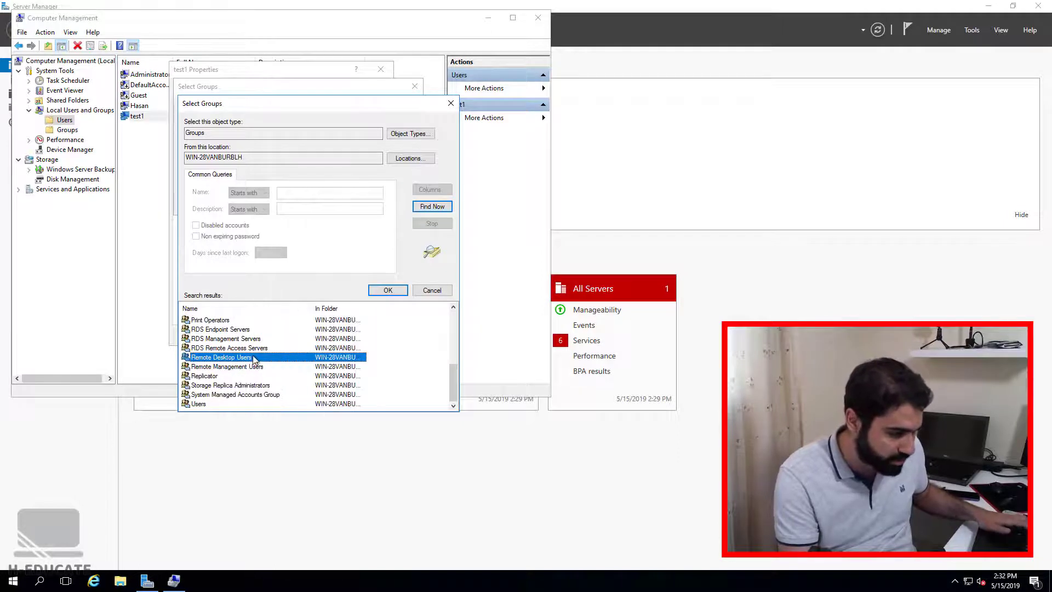
pyautogui.doubleClick(329, 357)
pyautogui.click(351, 205)
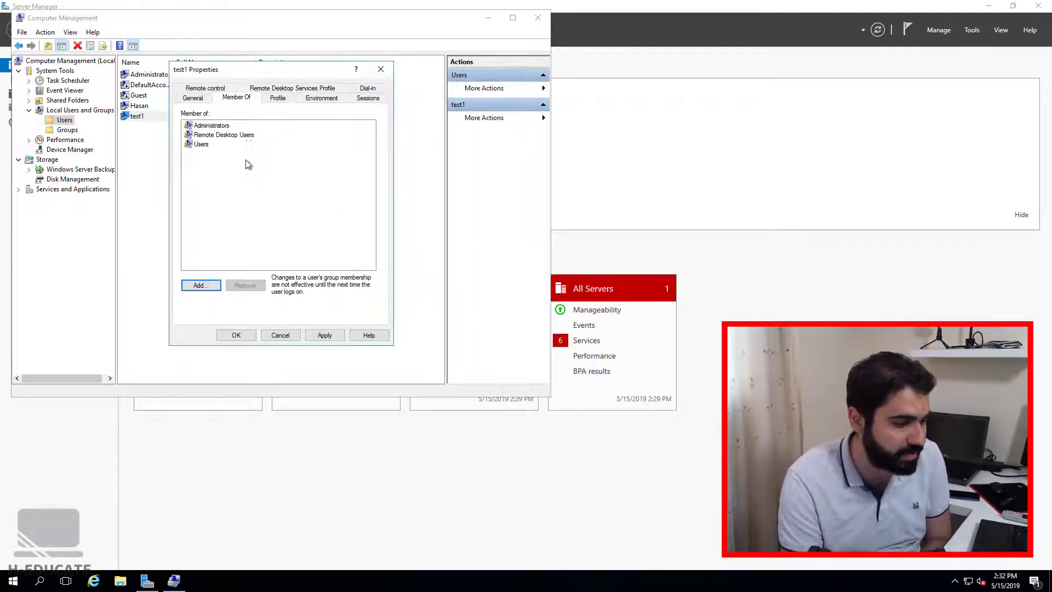
pyautogui.click(323, 335)
pyautogui.click(246, 336)
# Reconnect to 192.168.1.139 and attempt a different-account sign-in as test.
pyautogui.click(642, 9)
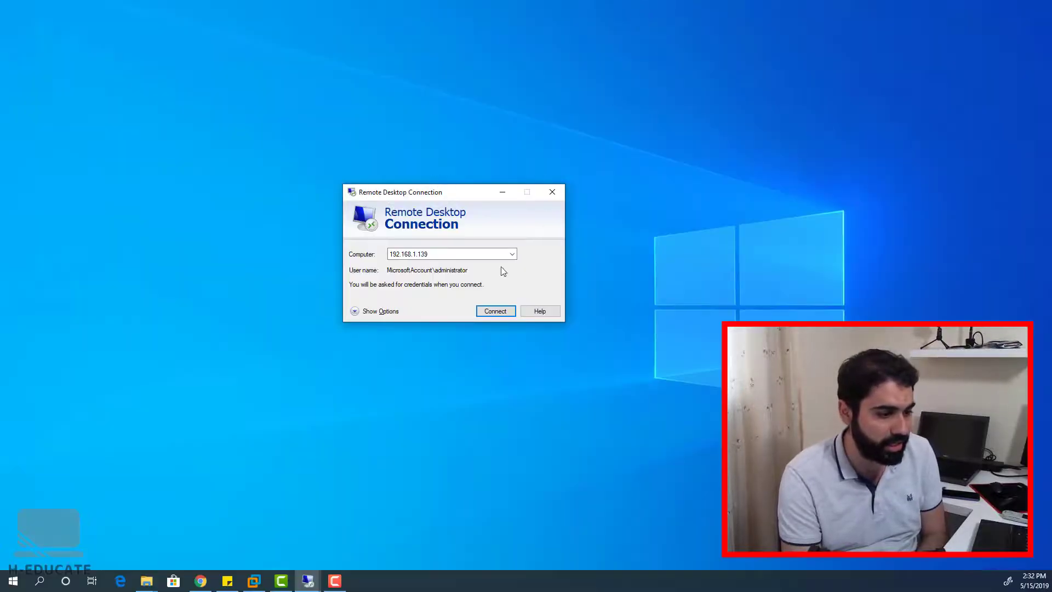
pyautogui.click(485, 308)
pyautogui.press('Return')
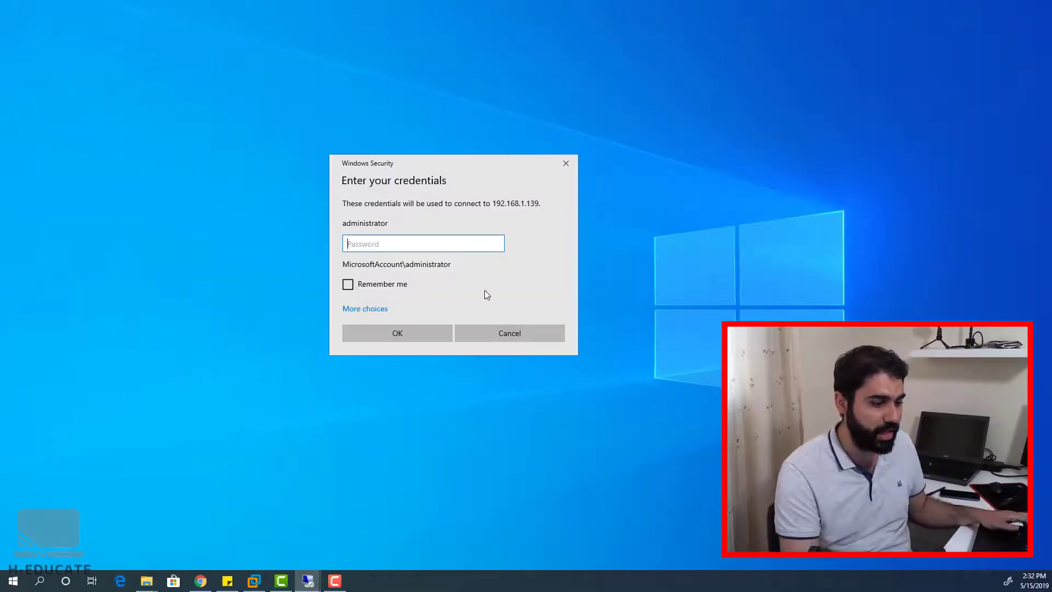
pyautogui.click(365, 308)
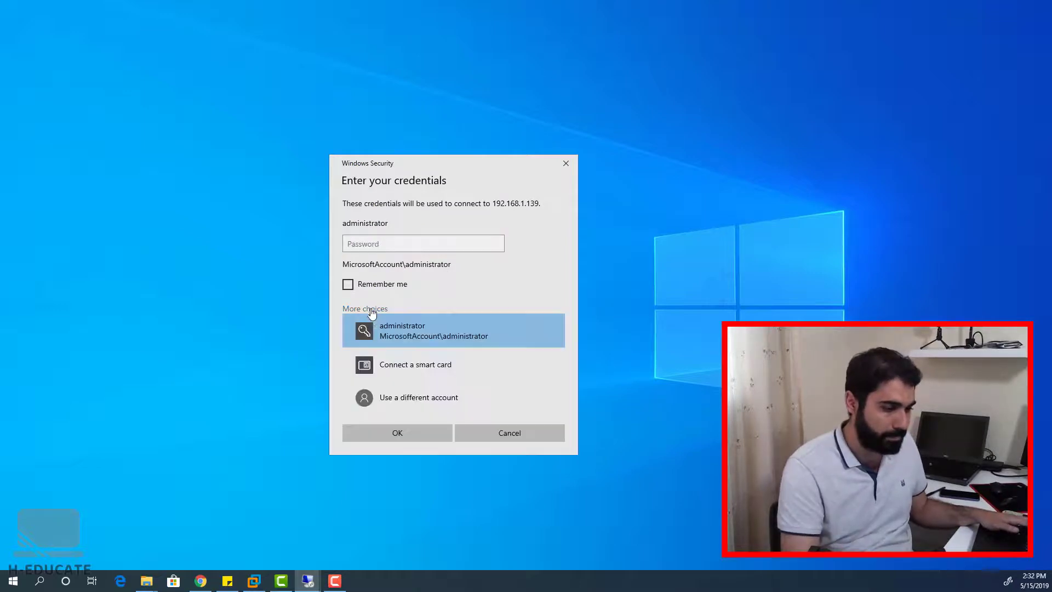
pyautogui.click(378, 395)
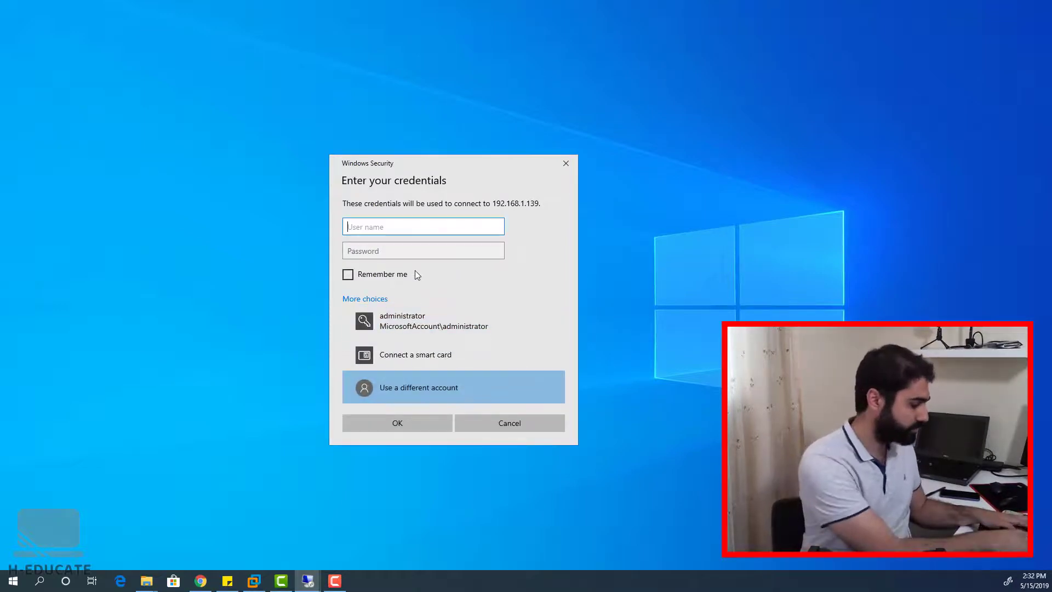
pyautogui.write('test')
pyautogui.press('Tab')
pyautogui.write('*******')
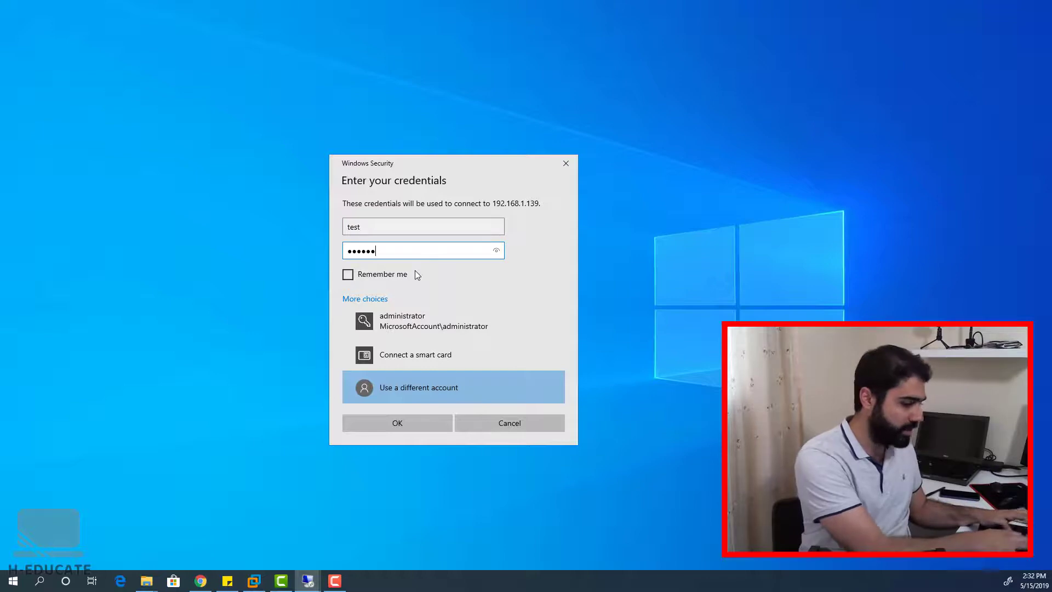
pyautogui.press('Return')
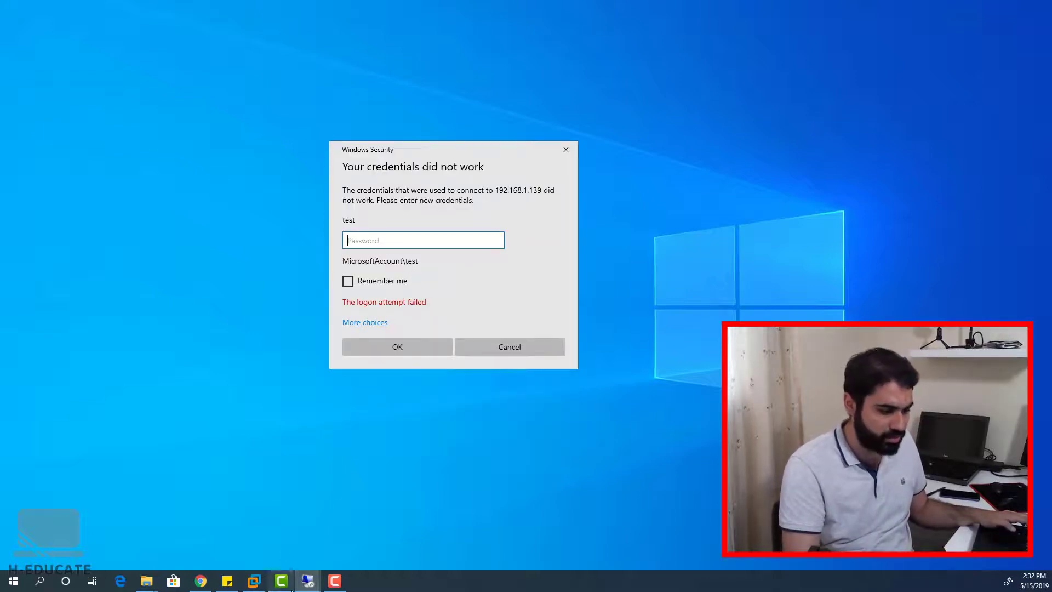
# Retry the sign-in as test1 with its password and accept the certificate warning.
pyautogui.click(307, 581)
pyautogui.click(279, 545)
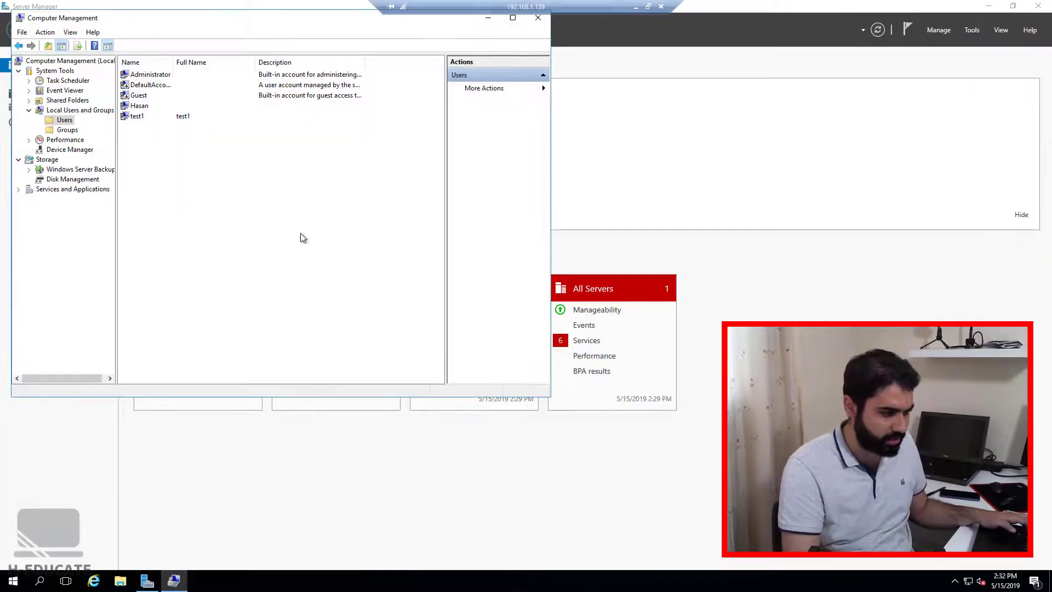
pyautogui.click(641, 9)
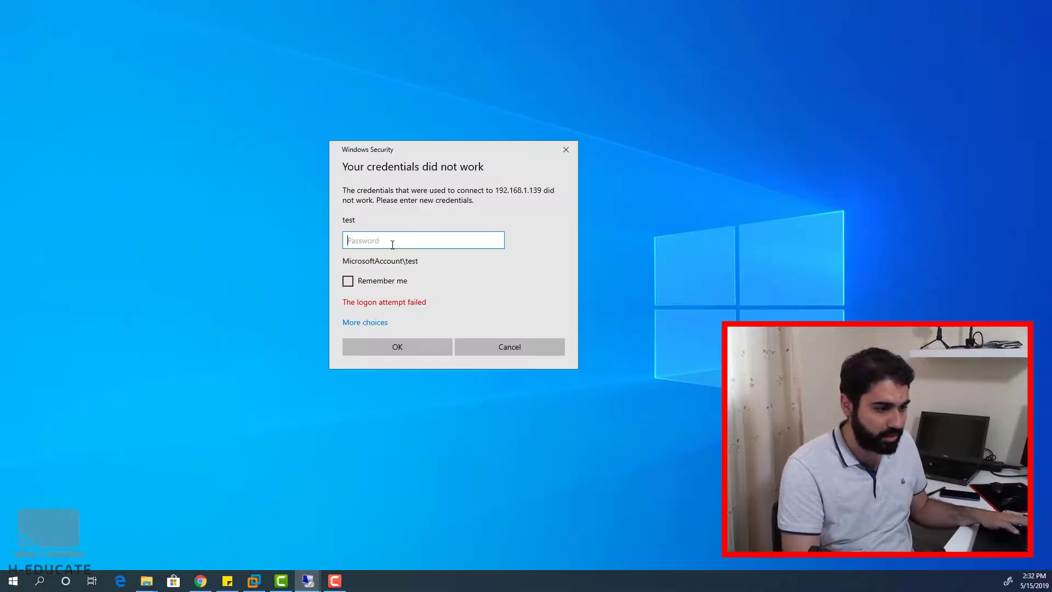
pyautogui.click(374, 325)
pyautogui.click(378, 404)
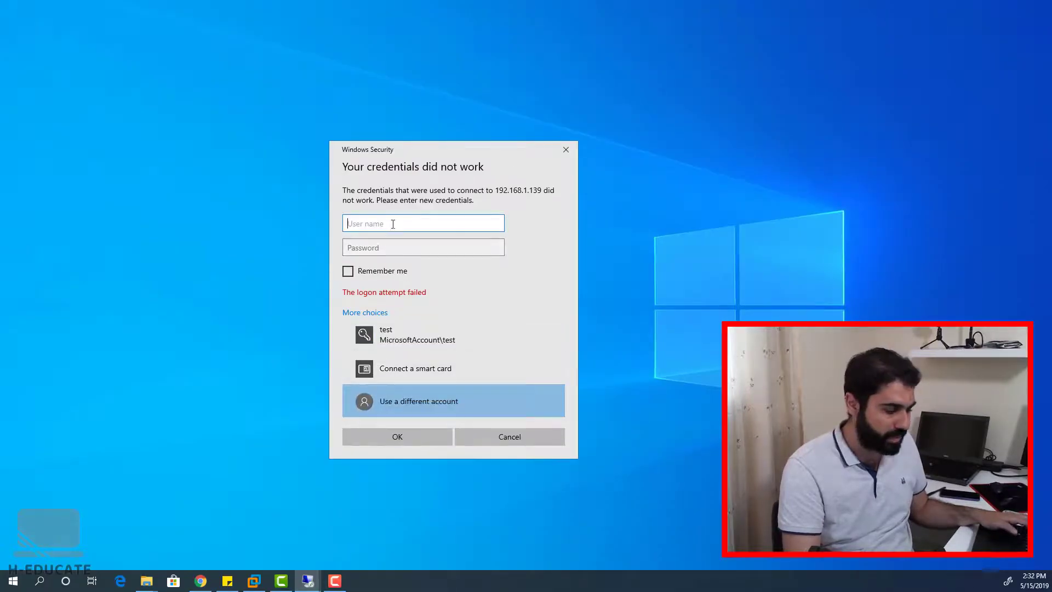
pyautogui.write('test1')
pyautogui.press('Tab')
pyautogui.write('*******')
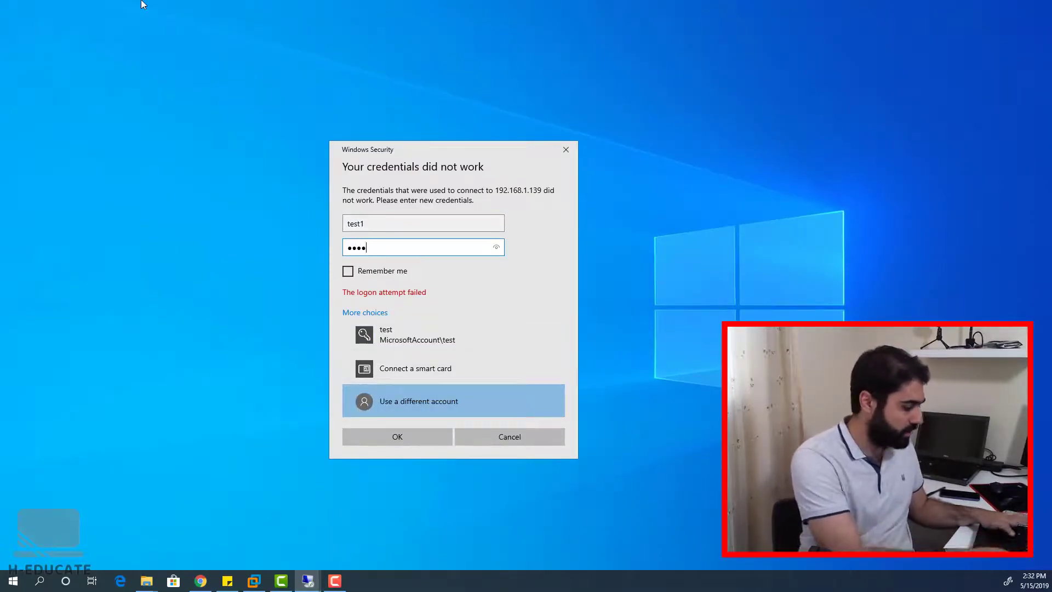
pyautogui.press('Return')
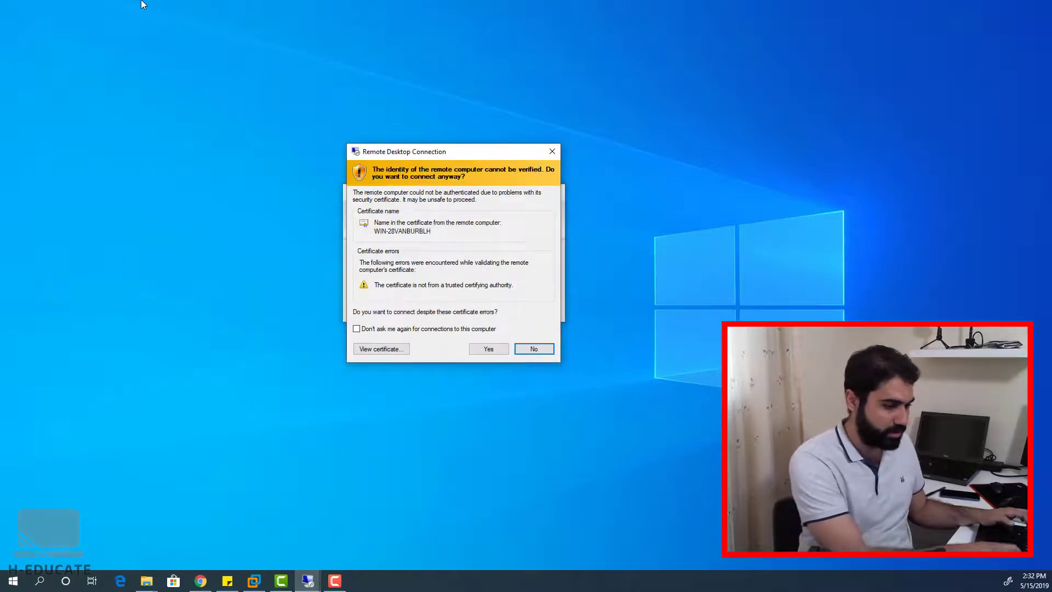
pyautogui.press('Return')
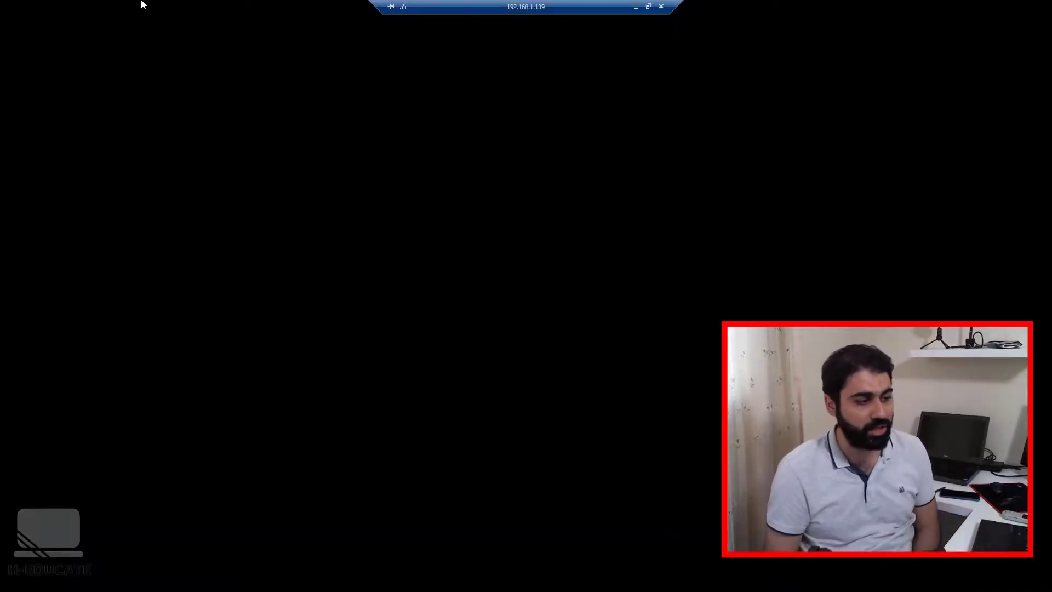